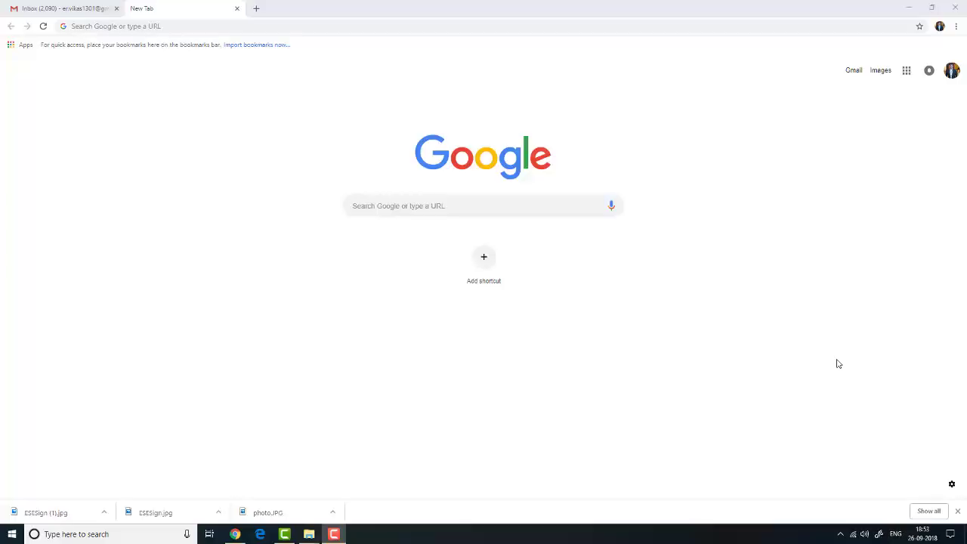
{"action": "left_click", "coordinate": [317, 28]}
{"action": "type", "text": "www.upsconline.nic.in"}
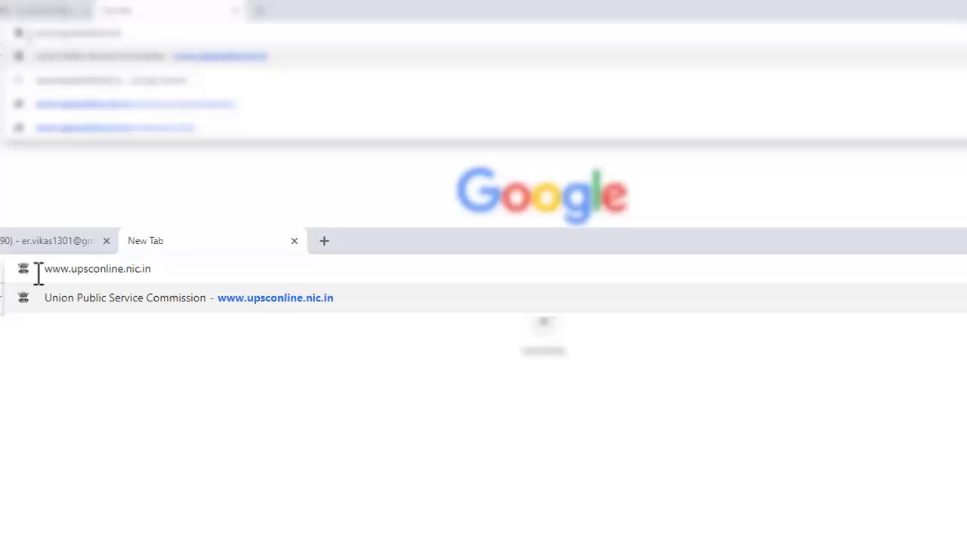
{"action": "key", "text": "Return"}
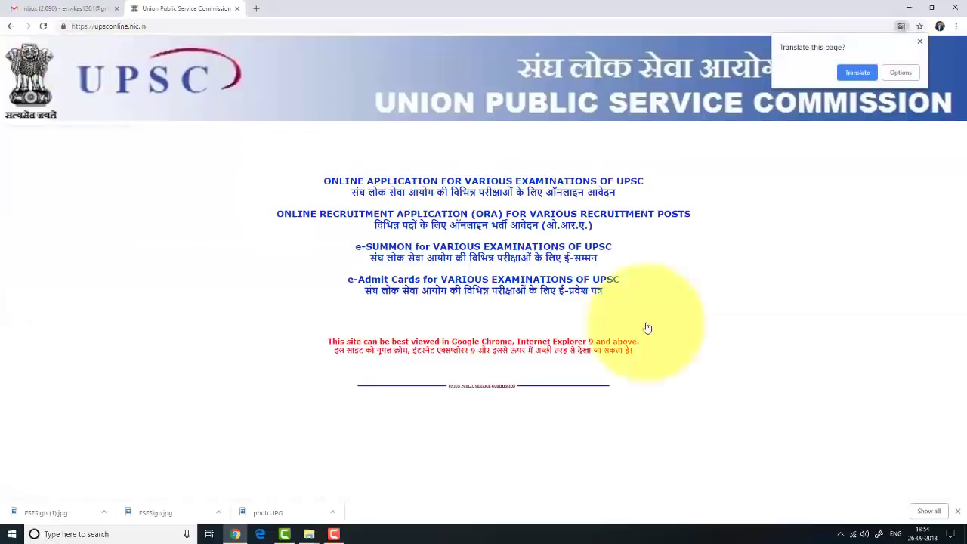
{"action": "left_click", "coordinate": [899, 75]}
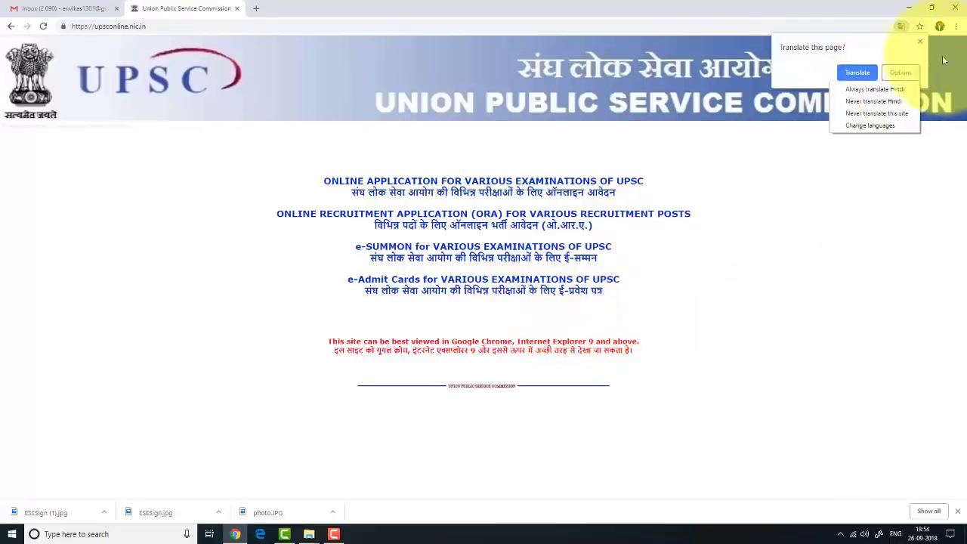
{"action": "left_click", "coordinate": [919, 41]}
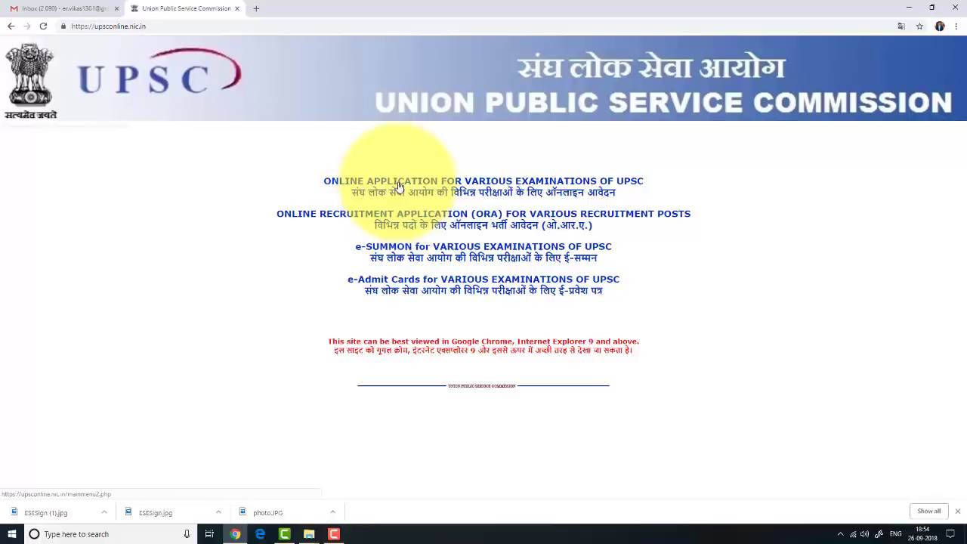
{"action": "left_click", "coordinate": [447, 182]}
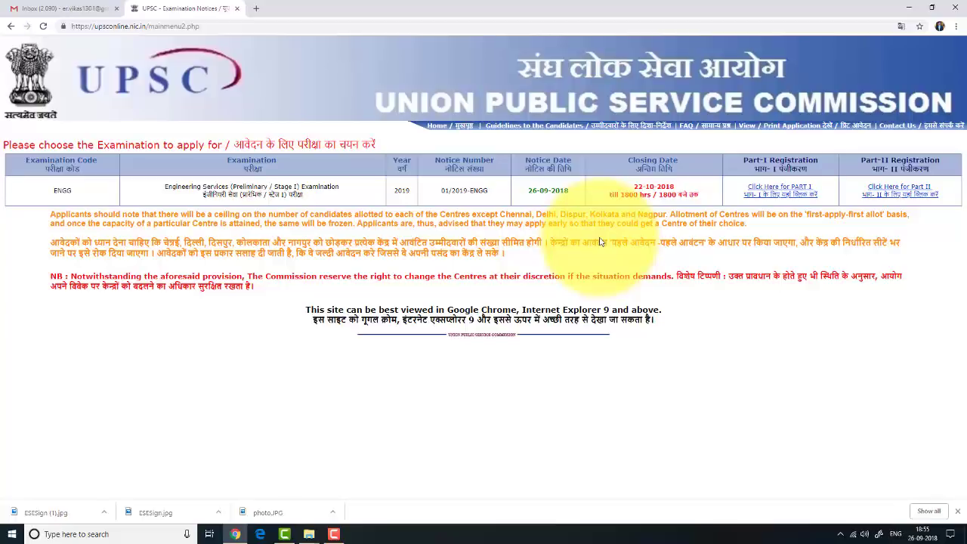
Start Part I registration for Engineering Services 2019, read all instructions, and confirm having read them
{"action": "left_click", "coordinate": [774, 195]}
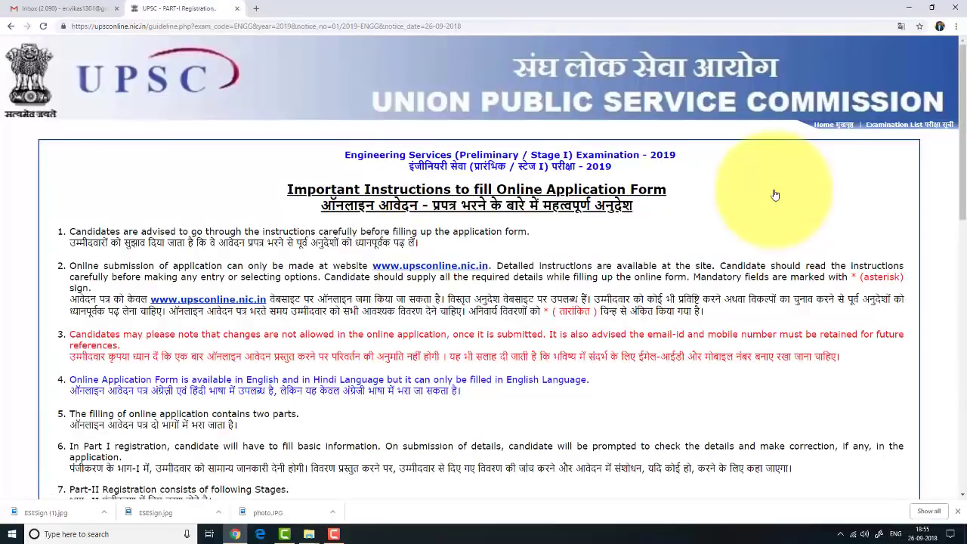
{"action": "scroll", "coordinate": [616, 301], "scroll_direction": "down", "scroll_amount": 2}
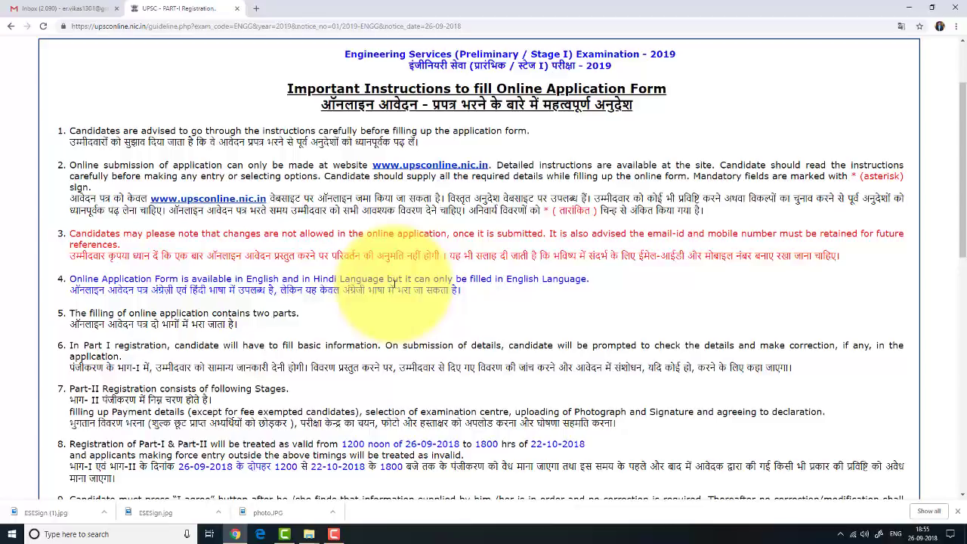
{"action": "scroll", "coordinate": [420, 320], "scroll_direction": "down", "scroll_amount": 1}
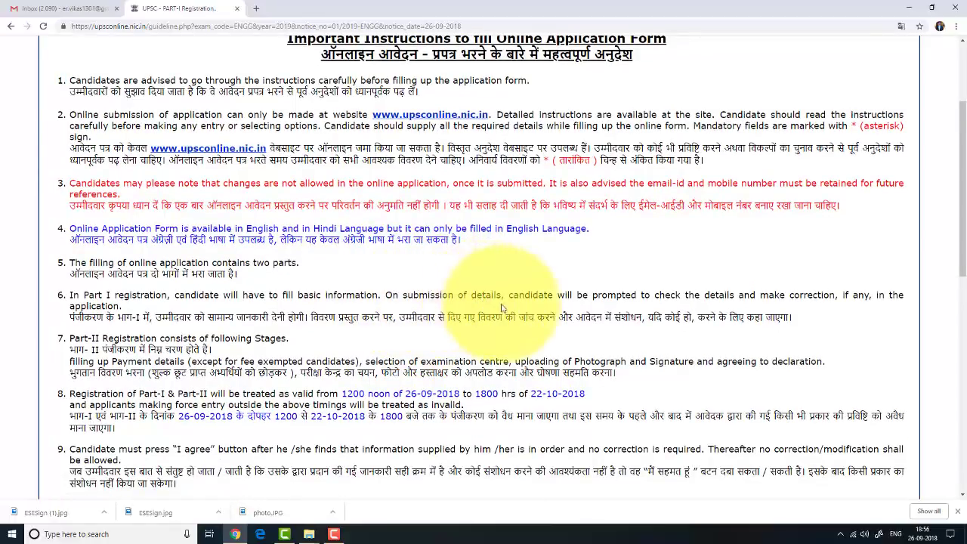
{"action": "scroll", "coordinate": [520, 314], "scroll_direction": "down", "scroll_amount": 1}
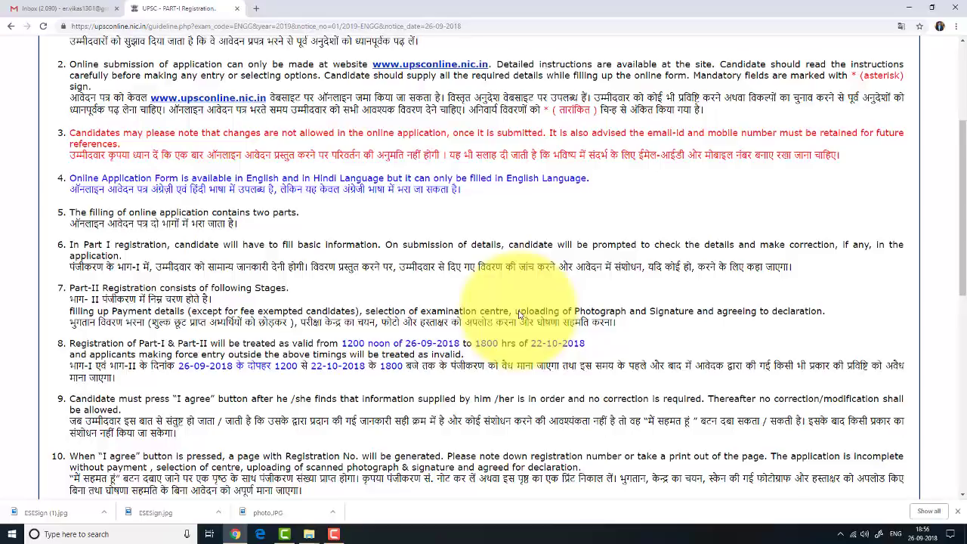
{"action": "scroll", "coordinate": [519, 316], "scroll_direction": "down", "scroll_amount": 4}
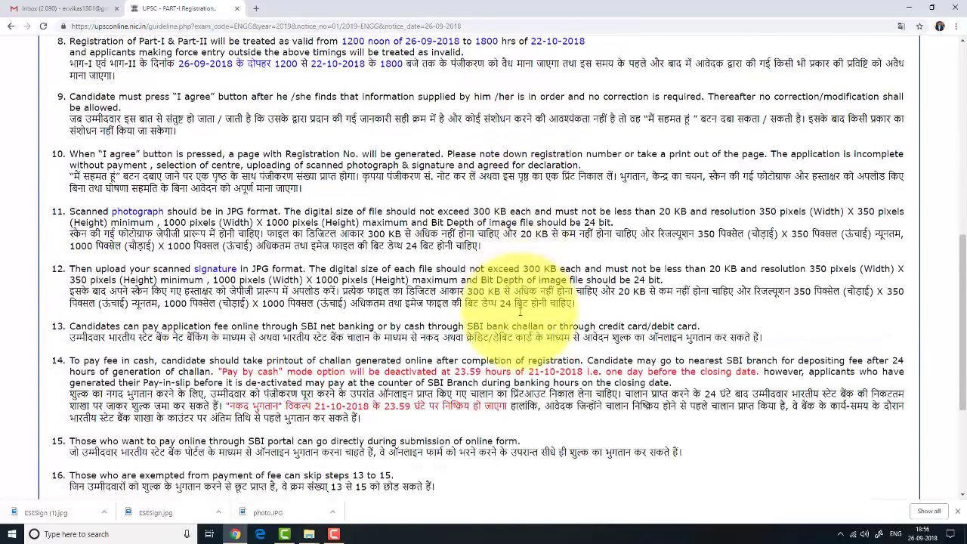
{"action": "scroll", "coordinate": [520, 312], "scroll_direction": "down", "scroll_amount": 2}
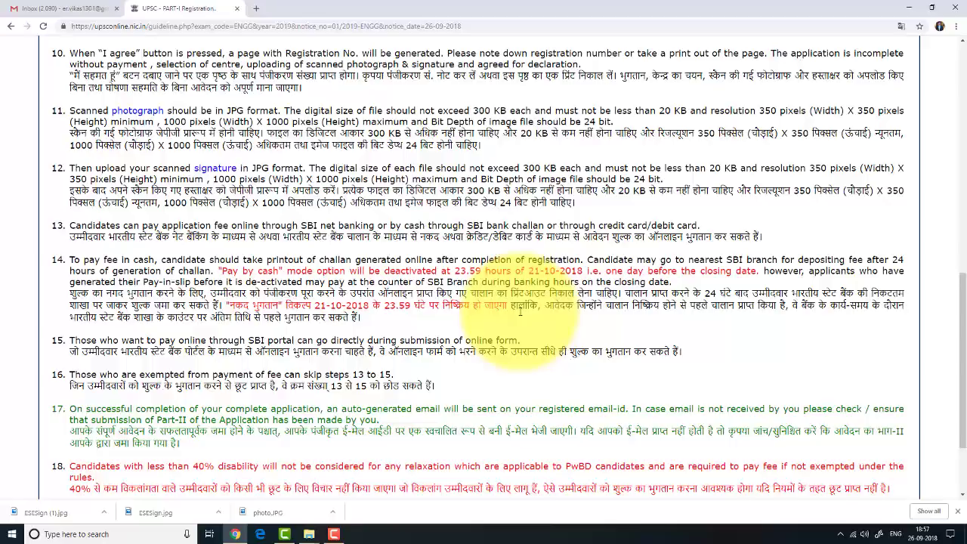
{"action": "scroll", "coordinate": [520, 311], "scroll_direction": "down", "scroll_amount": 3}
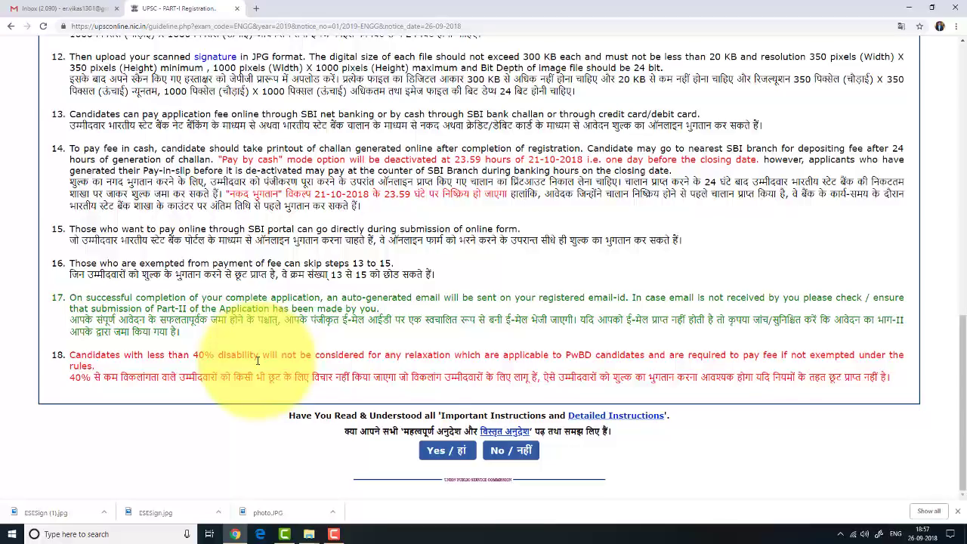
{"action": "left_click", "coordinate": [451, 454]}
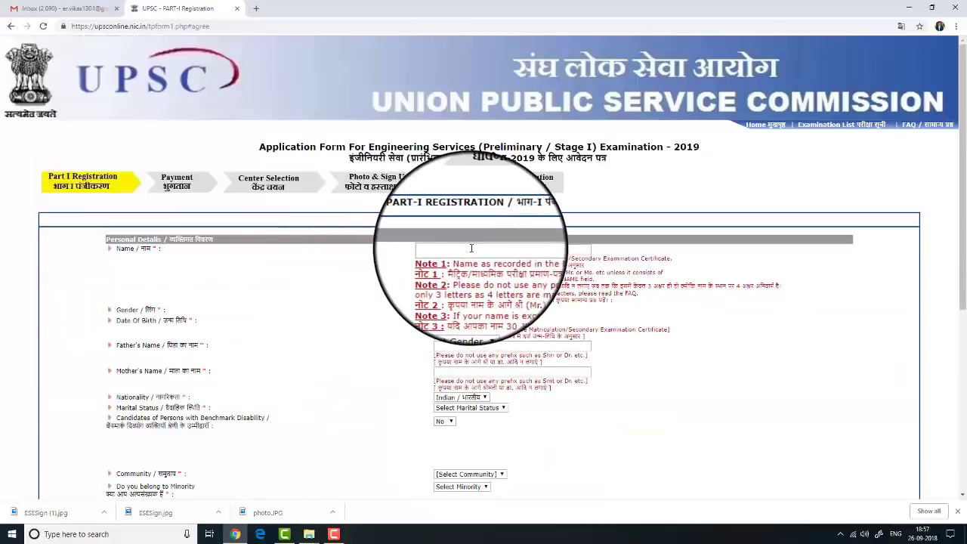
Enter the candidate's name and set gender to Male
{"action": "left_click", "coordinate": [472, 249]}
{"action": "scroll", "coordinate": [358, 259], "scroll_direction": "down", "scroll_amount": 1}
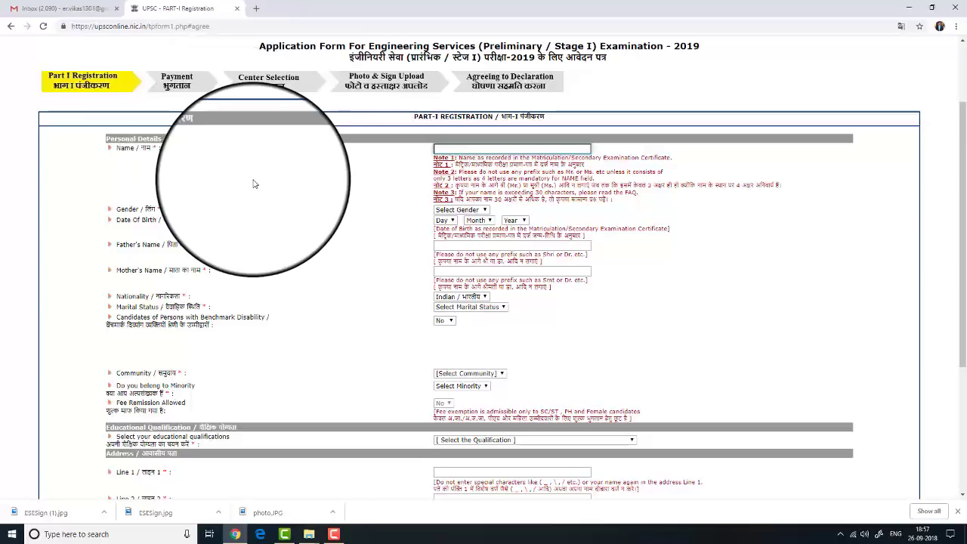
{"action": "type", "text": "VIKAS"}
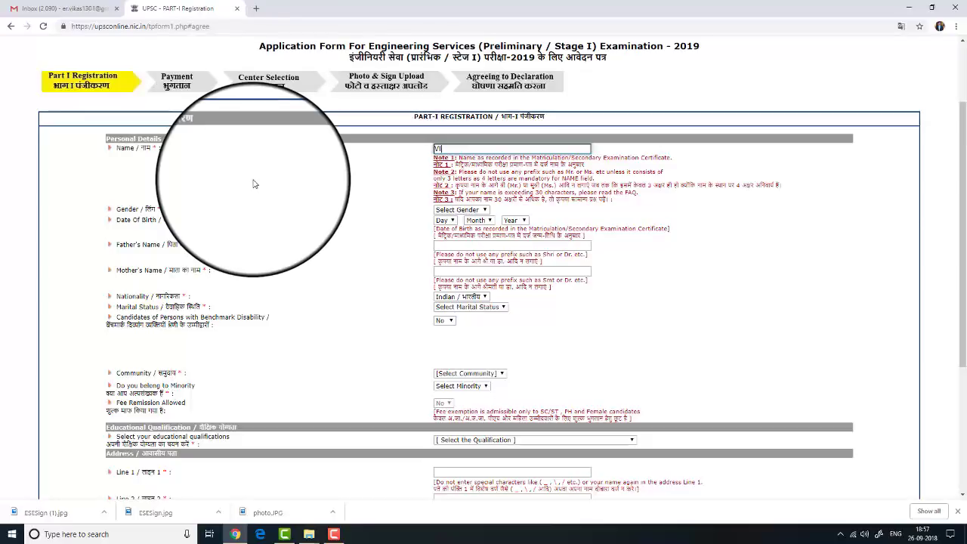
{"action": "left_click", "coordinate": [460, 210]}
{"action": "left_click", "coordinate": [466, 228]}
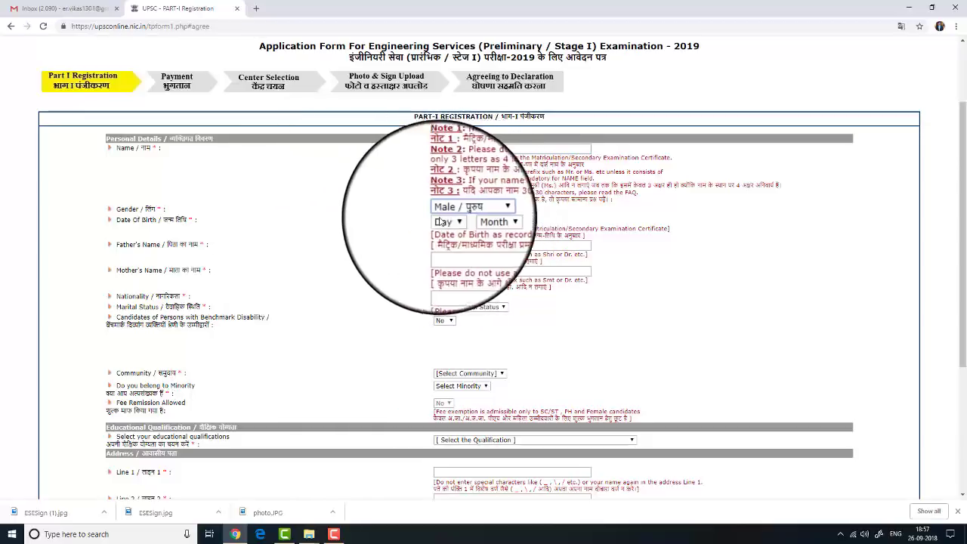
{"action": "left_click", "coordinate": [443, 220]}
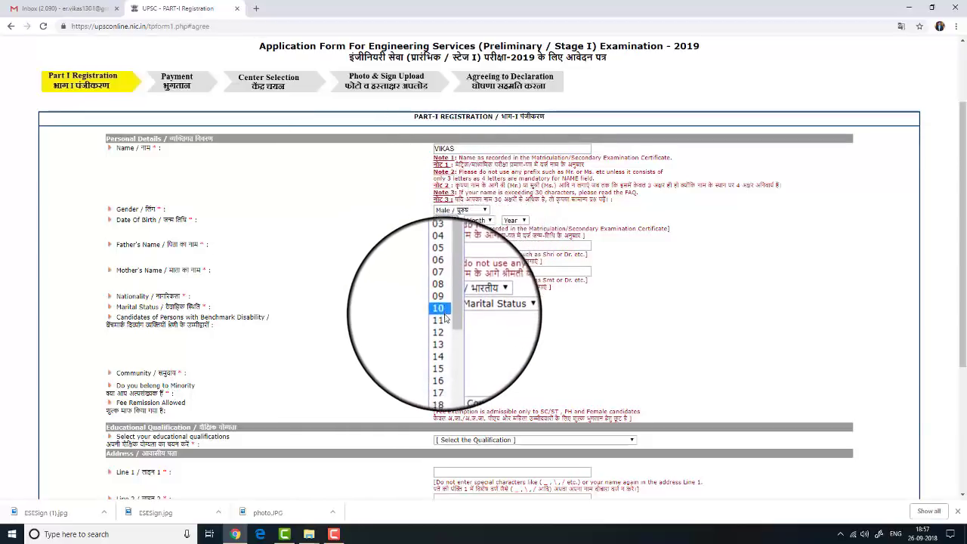
{"action": "left_click", "coordinate": [442, 254]}
{"action": "left_click", "coordinate": [478, 220]}
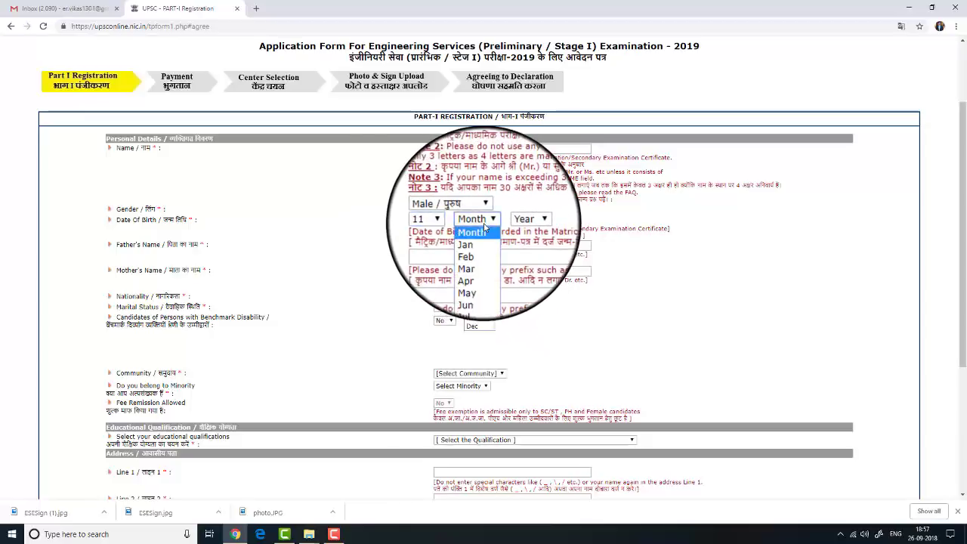
{"action": "left_click", "coordinate": [480, 250]}
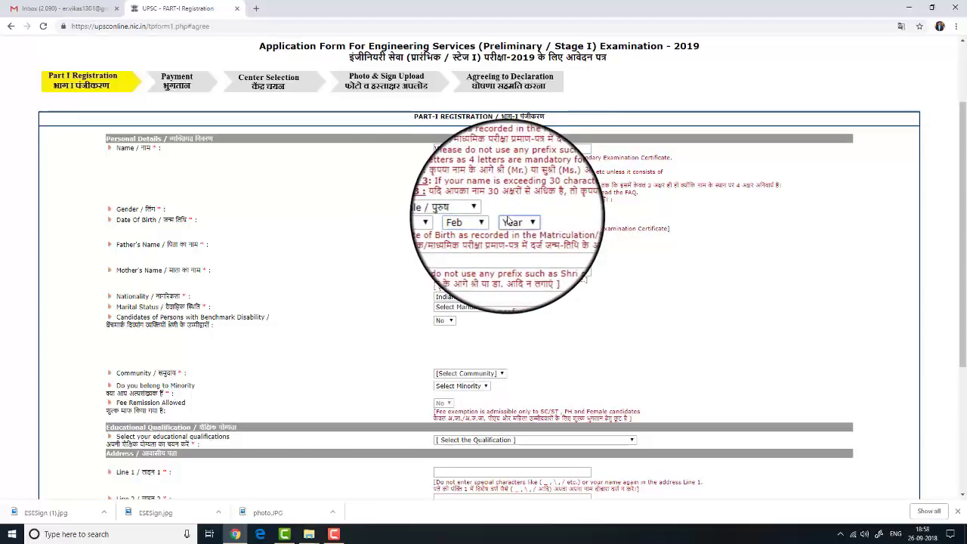
{"action": "left_click", "coordinate": [513, 219]}
{"action": "scroll", "coordinate": [518, 322], "scroll_direction": "down", "scroll_amount": 5}
{"action": "scroll", "coordinate": [518, 323], "scroll_direction": "down", "scroll_amount": 1}
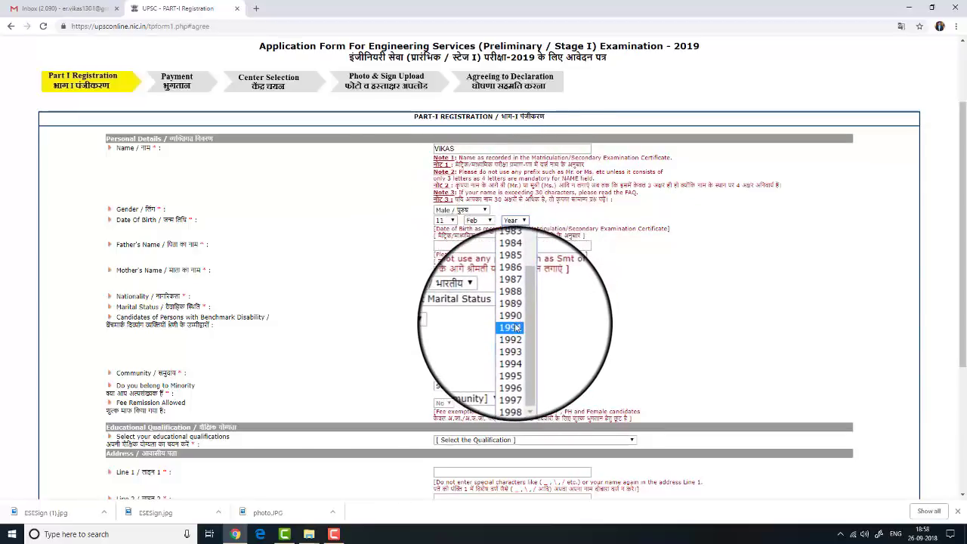
{"action": "left_click", "coordinate": [518, 326]}
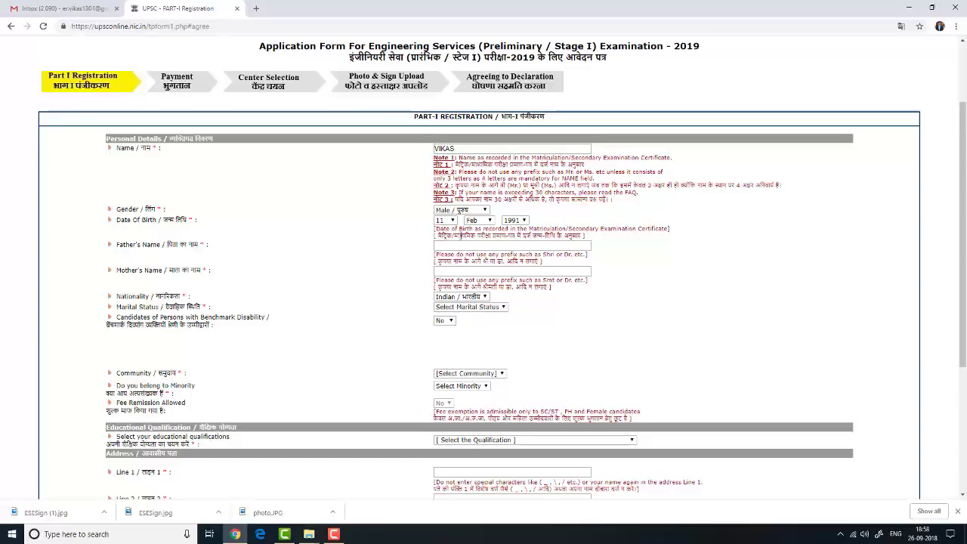
Enter the father's and mother's names and set marital status to Unmarried
{"action": "left_click", "coordinate": [471, 245]}
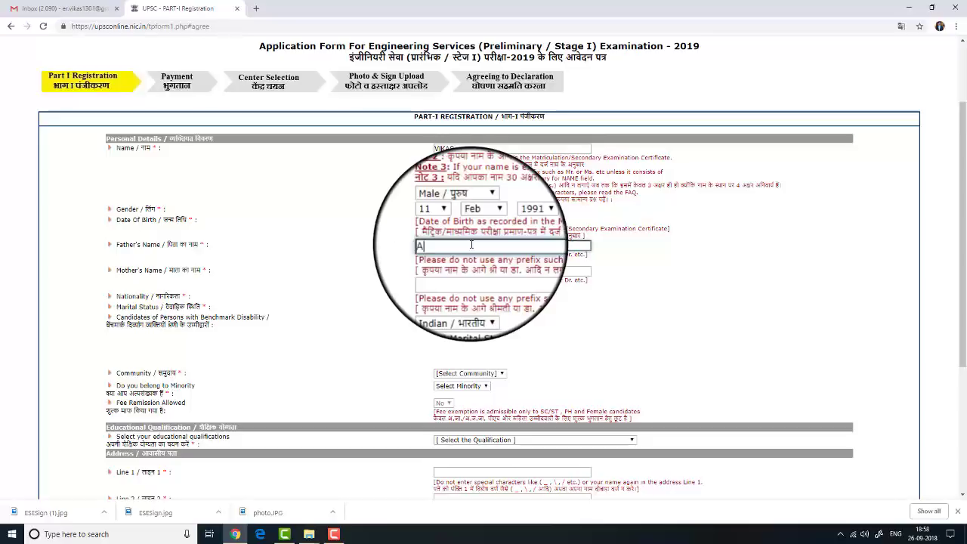
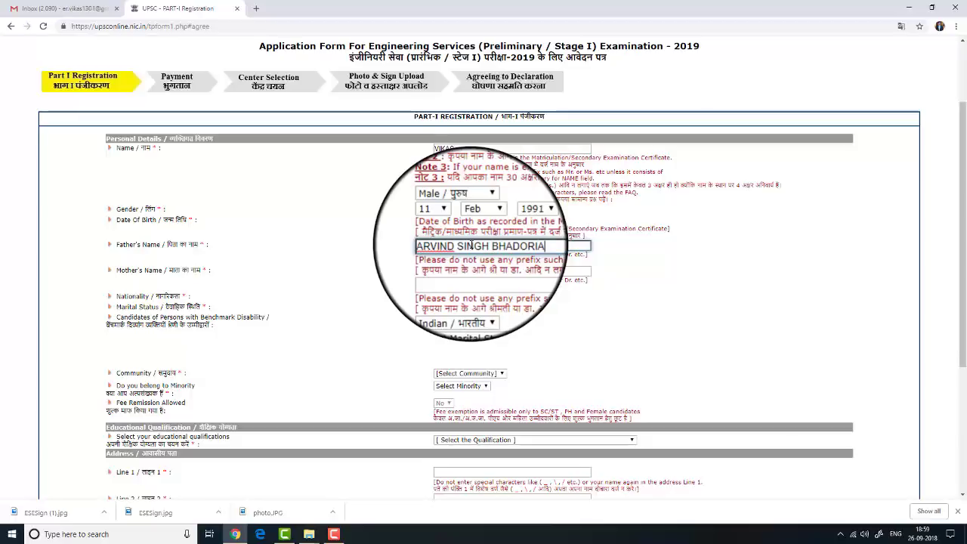
{"action": "left_click", "coordinate": [454, 270]}
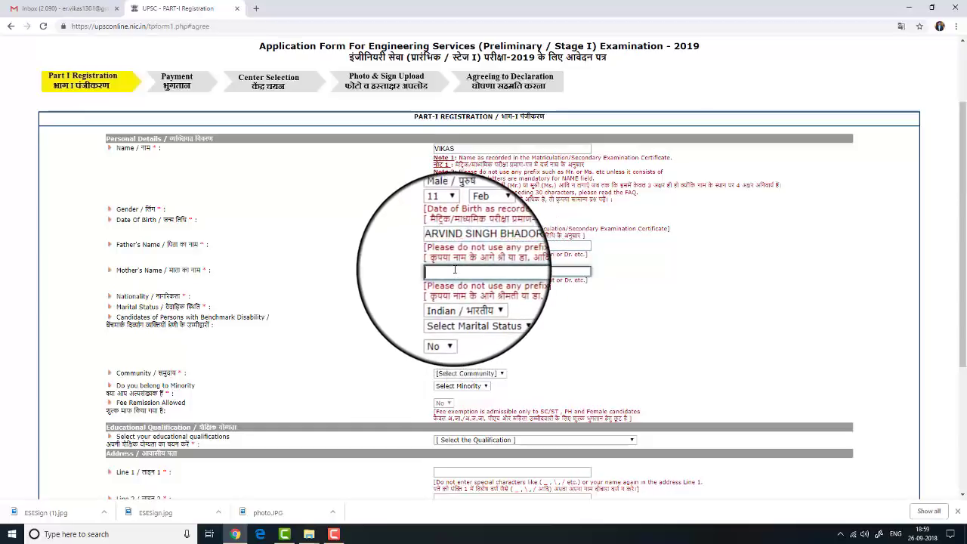
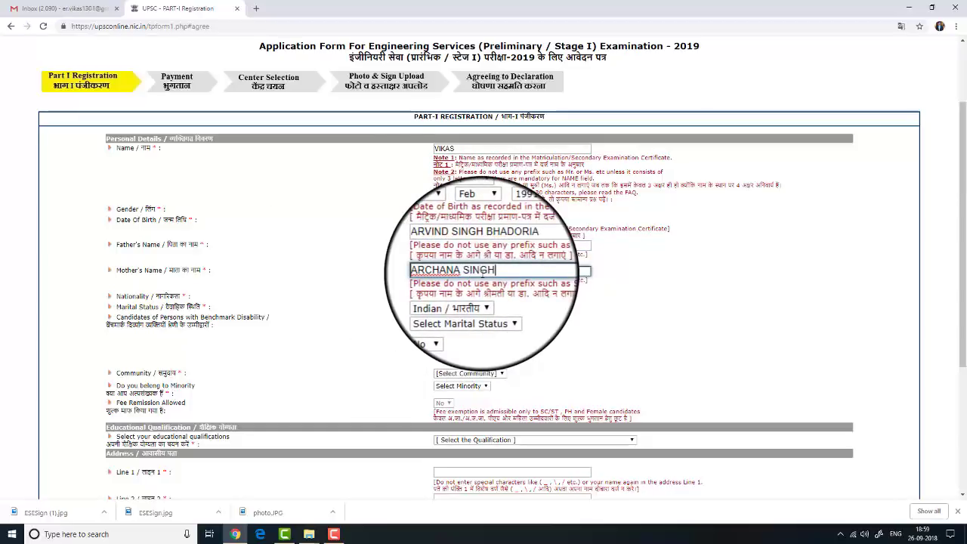
{"action": "left_click", "coordinate": [461, 310]}
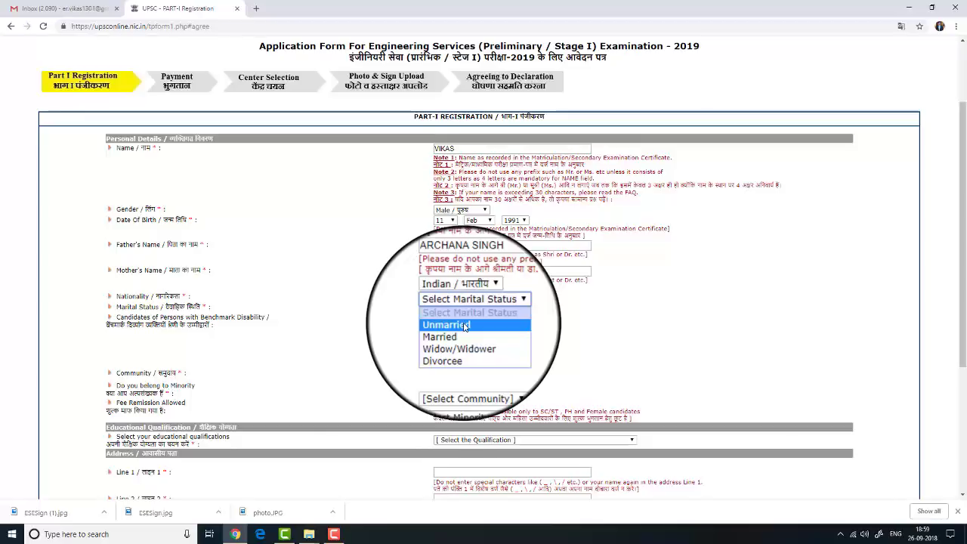
{"action": "left_click", "coordinate": [465, 326]}
{"action": "scroll", "coordinate": [393, 295], "scroll_direction": "down", "scroll_amount": 1}
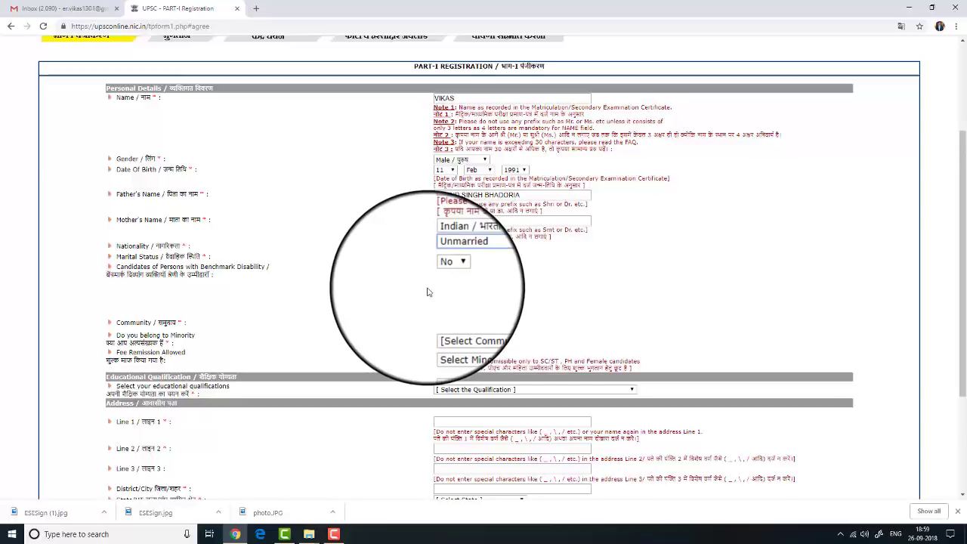
{"action": "scroll", "coordinate": [423, 284], "scroll_direction": "down", "scroll_amount": 1}
{"action": "scroll", "coordinate": [443, 257], "scroll_direction": "down", "scroll_amount": 1}
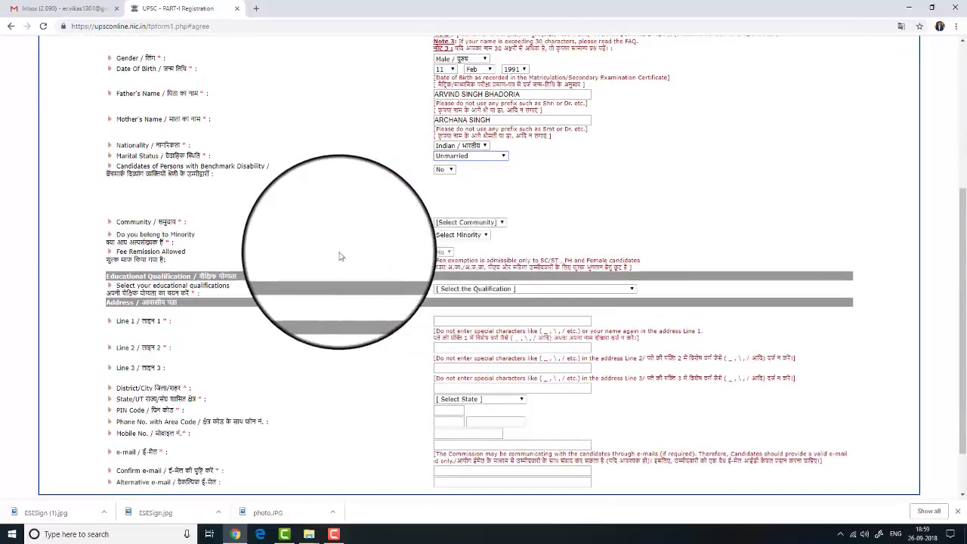
Set community to General and answer No to the minority question
{"action": "left_click", "coordinate": [475, 224]}
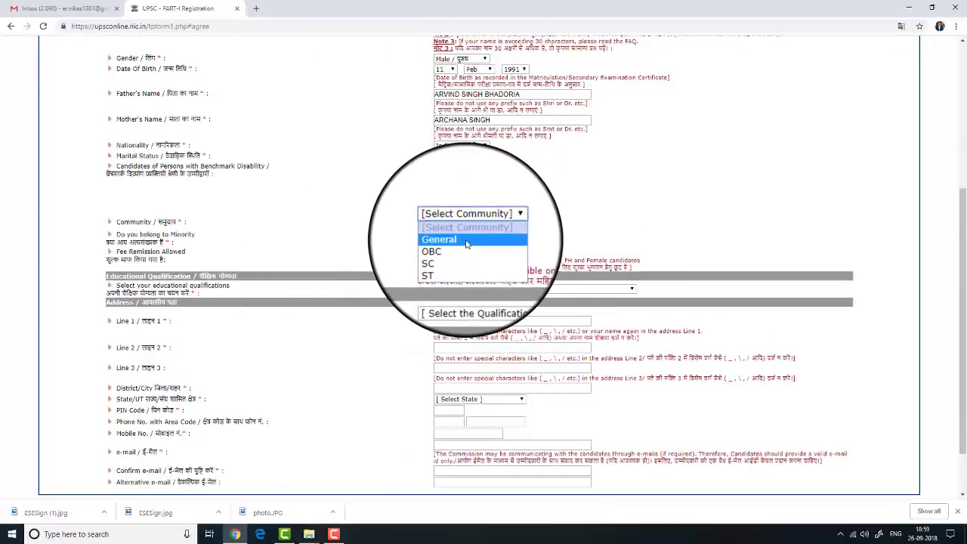
{"action": "left_click", "coordinate": [466, 242]}
{"action": "scroll", "coordinate": [594, 204], "scroll_direction": "down", "scroll_amount": 1}
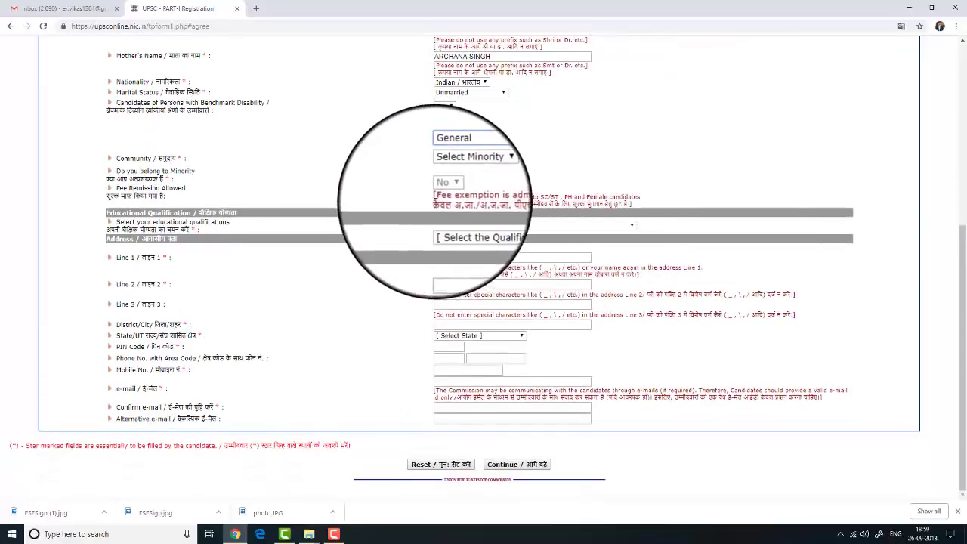
{"action": "left_click", "coordinate": [445, 176]}
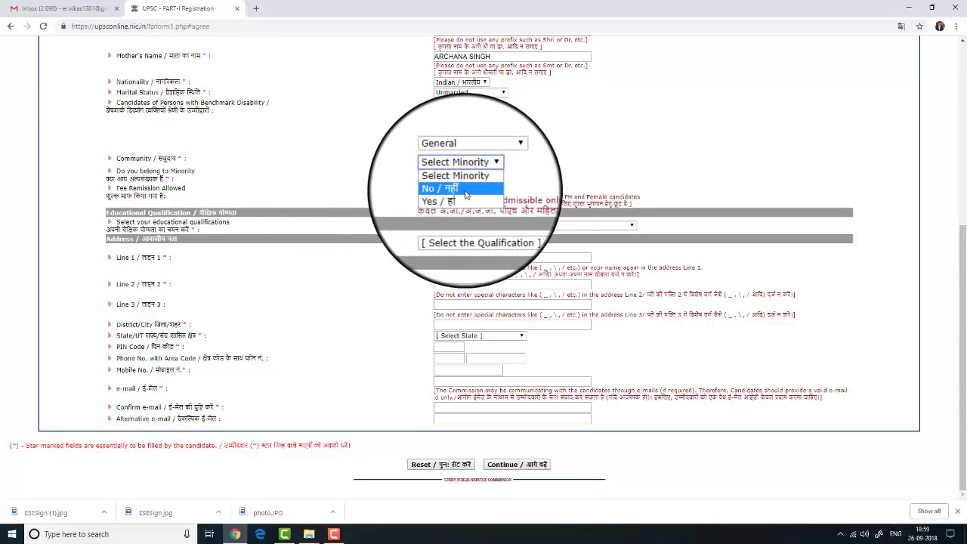
{"action": "left_click", "coordinate": [466, 194]}
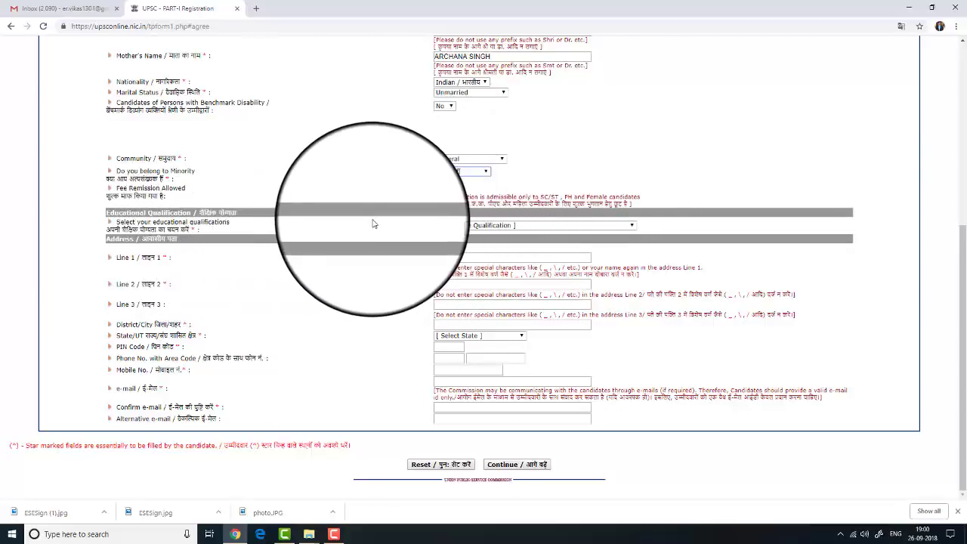
{"action": "left_click", "coordinate": [482, 227]}
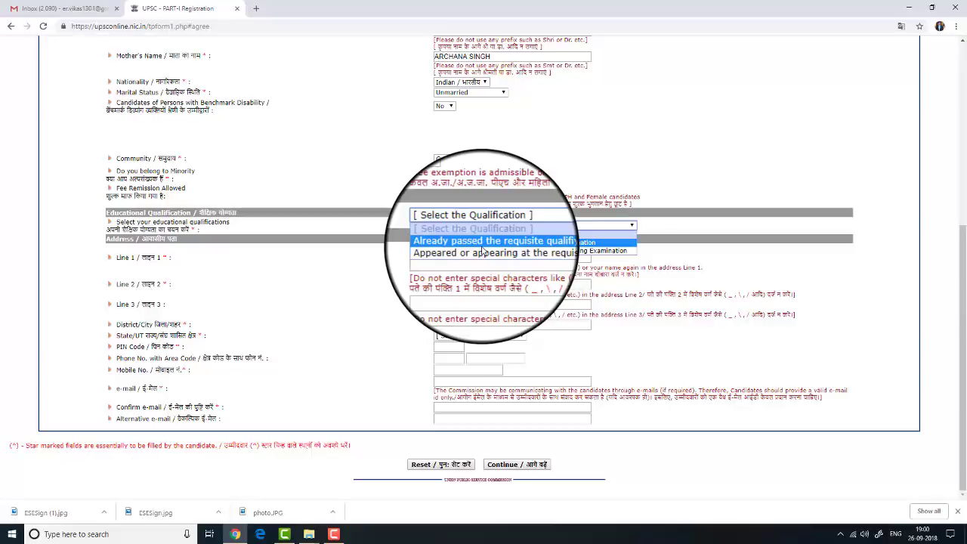
Mark the qualifying examination as already passed and enter both address lines and the district/city
{"action": "left_click", "coordinate": [484, 243]}
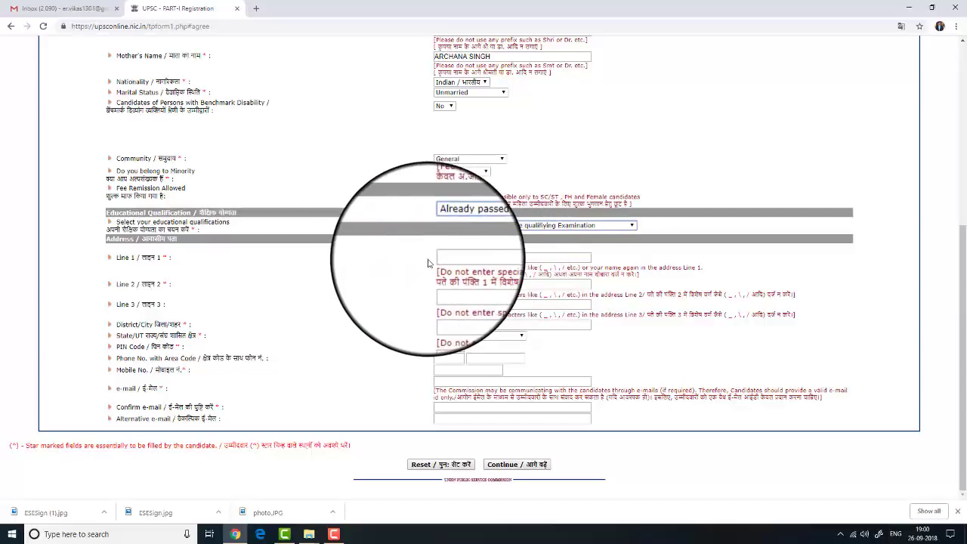
{"action": "left_click", "coordinate": [457, 258]}
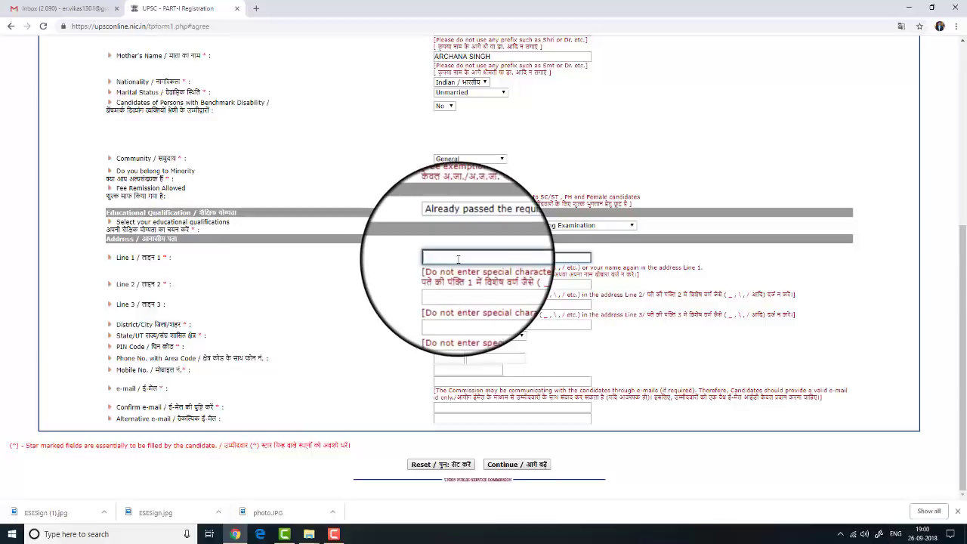
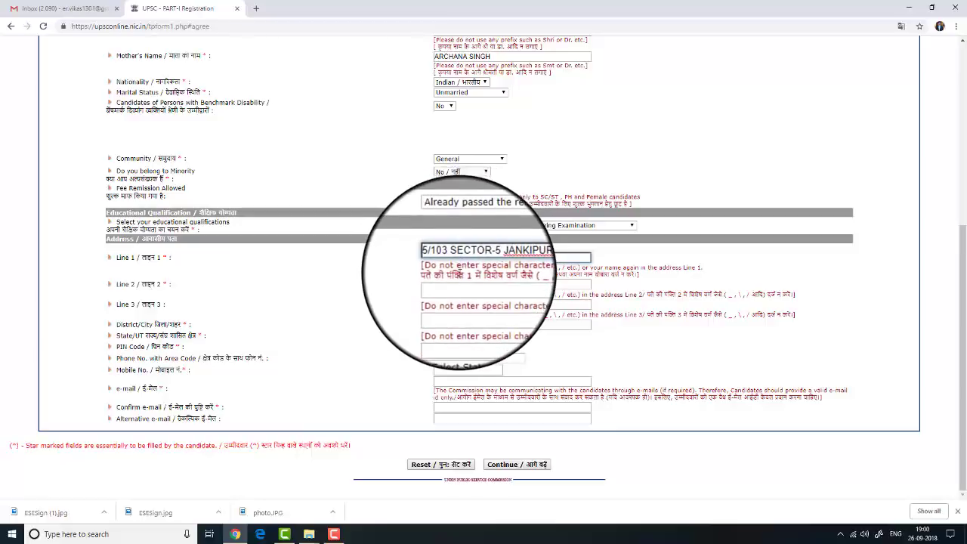
{"action": "left_click", "coordinate": [459, 284]}
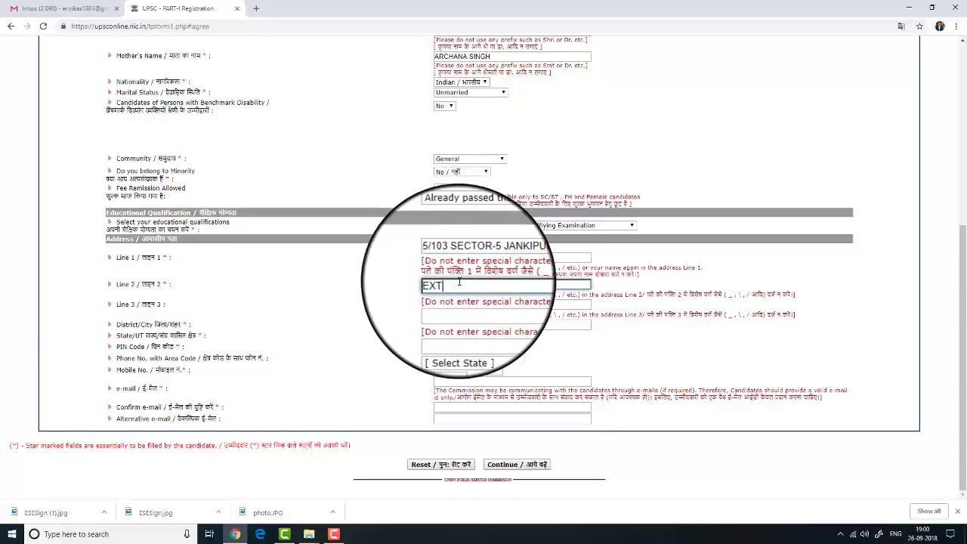
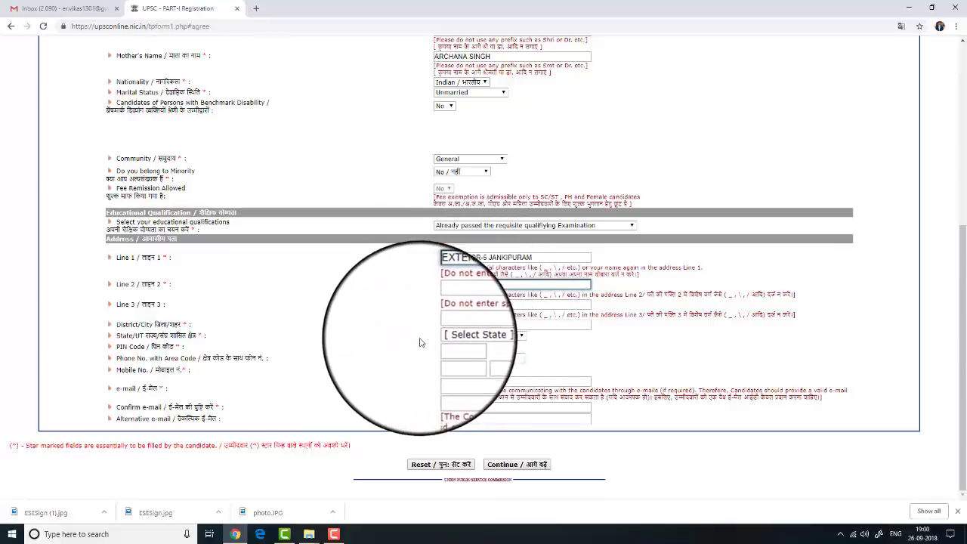
{"action": "left_click", "coordinate": [473, 322]}
{"action": "type", "text": "LUCKNOW"}
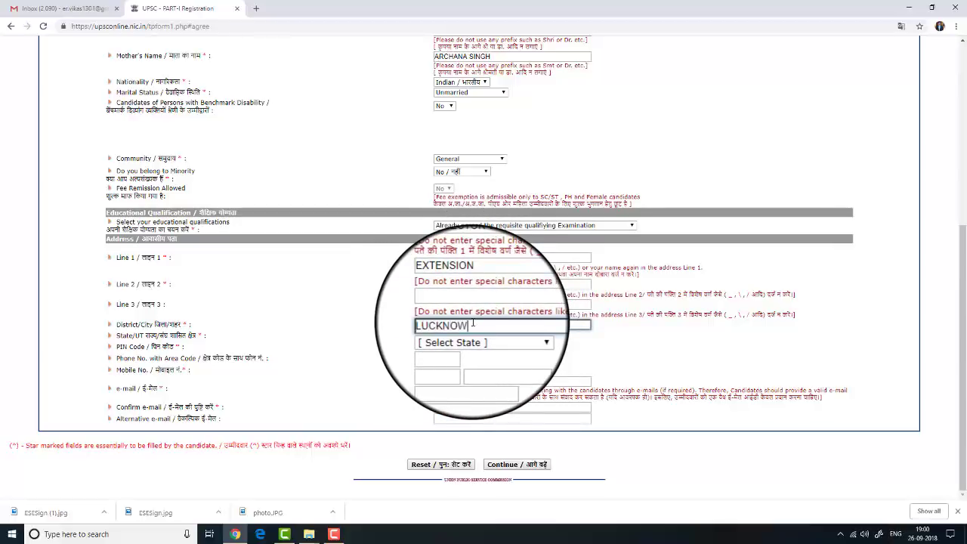
Choose Uttar Pradesh as the state
{"action": "left_click", "coordinate": [465, 335]}
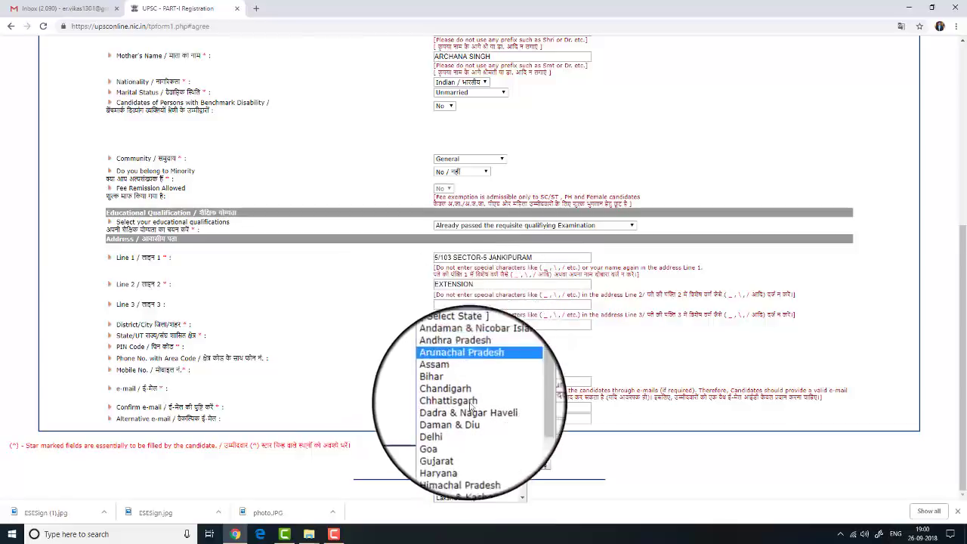
{"action": "scroll", "coordinate": [470, 408], "scroll_direction": "down", "scroll_amount": 5}
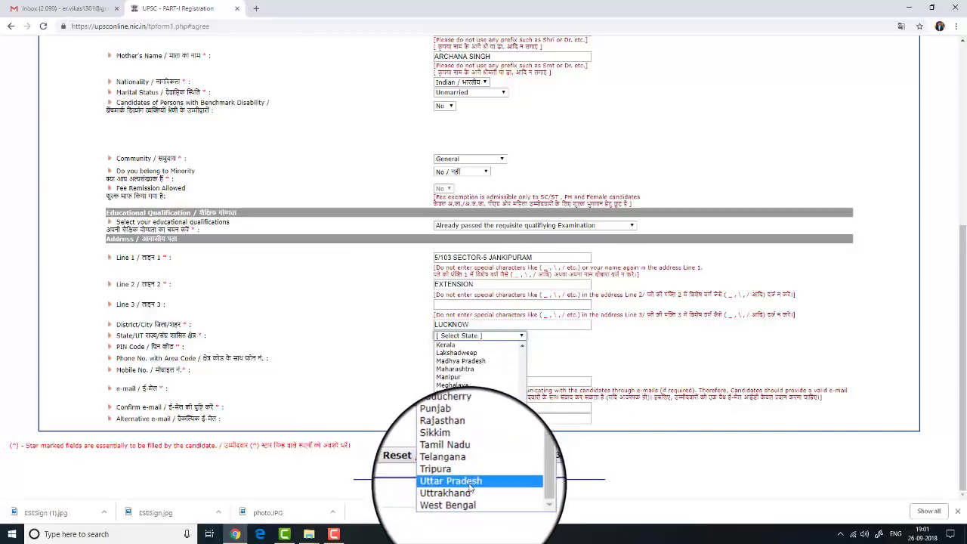
{"action": "left_click", "coordinate": [470, 483]}
{"action": "left_click", "coordinate": [451, 345]}
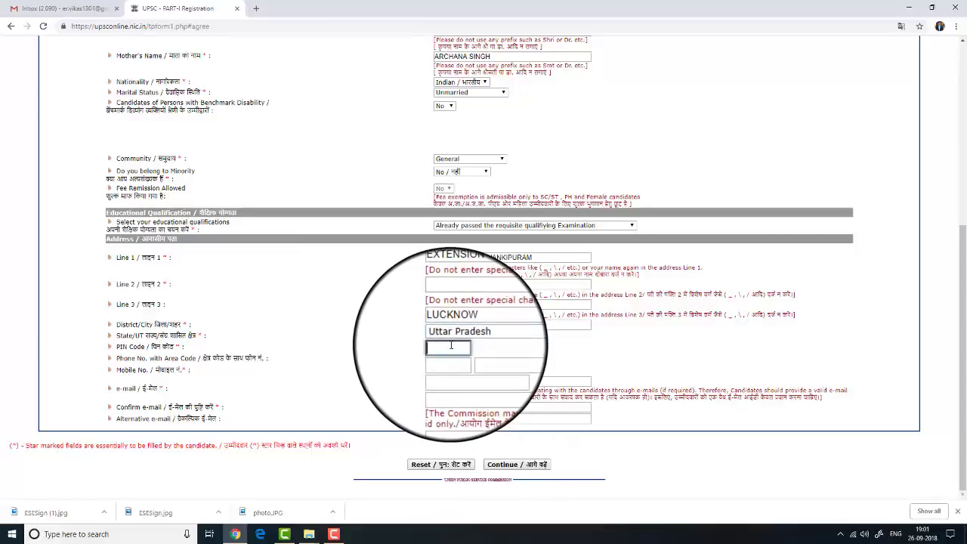
Enter the PIN code and the mobile number
{"action": "type", "text": "226021"}
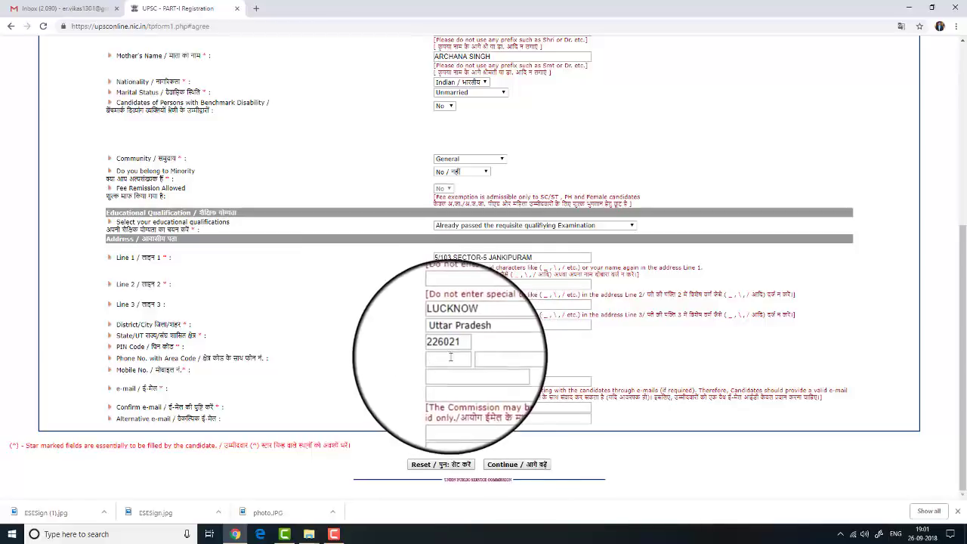
{"action": "left_click", "coordinate": [454, 368]}
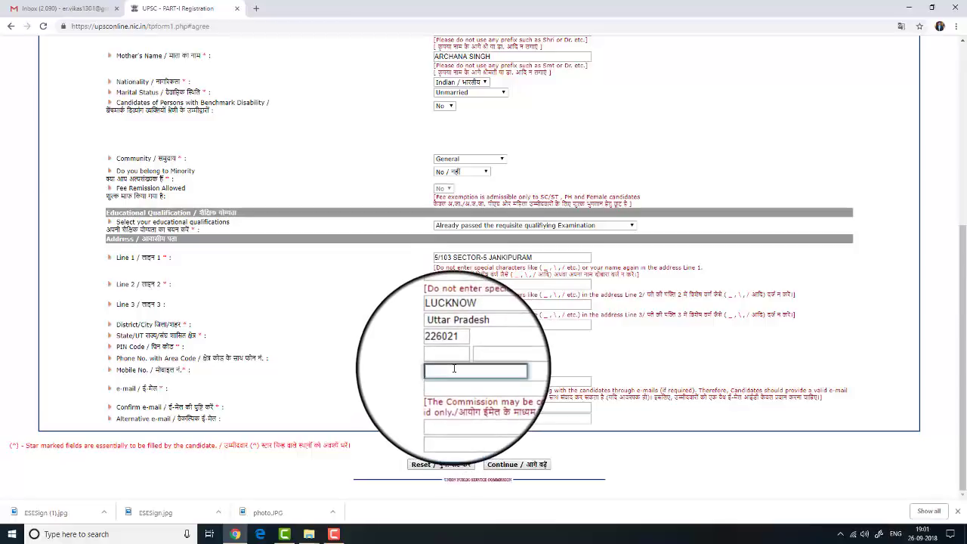
{"action": "type", "text": "9876543210"}
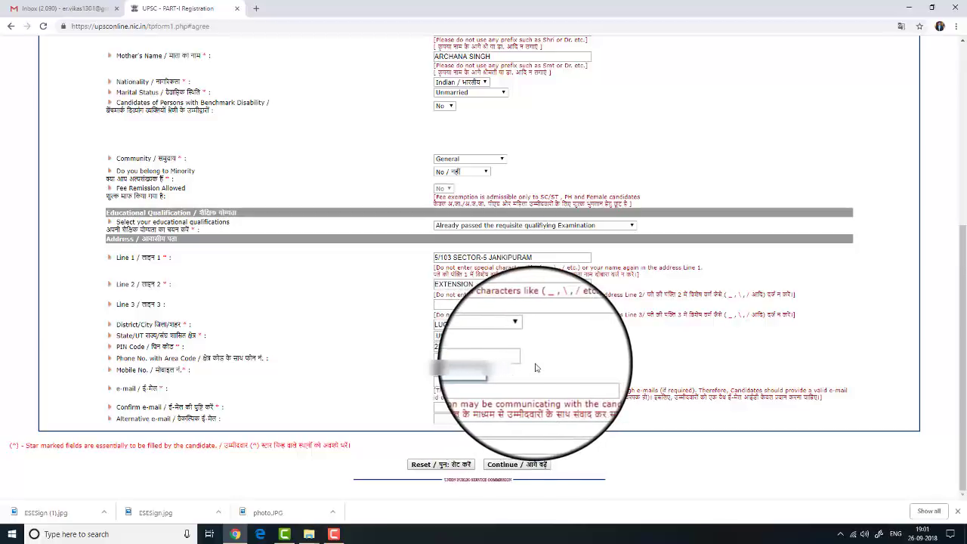
Paste the applicant's e-mail into both e-mail fields and continue to the next page
{"action": "left_click", "coordinate": [461, 382]}
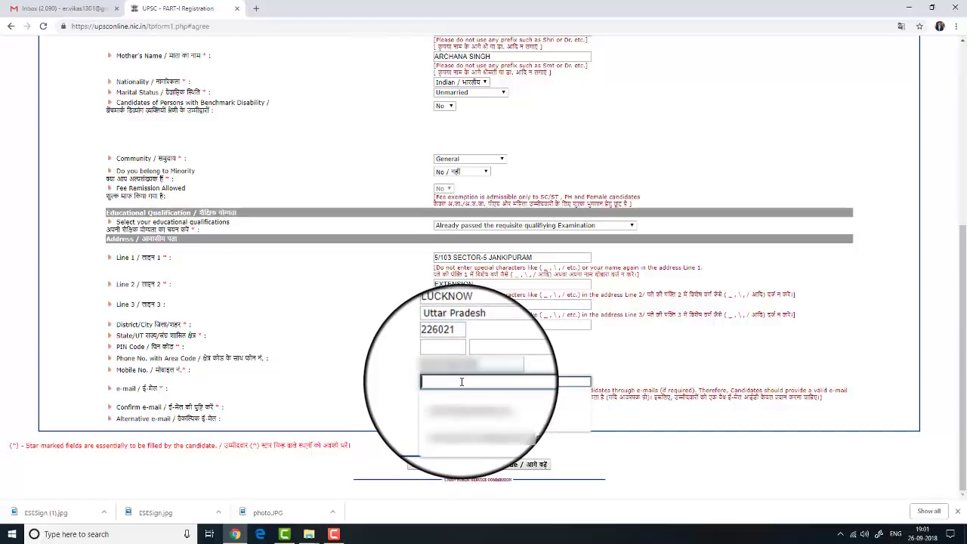
{"action": "type", "text": "ER"}
{"action": "key", "text": "BackSpace"}
{"action": "key", "text": "BackSpace"}
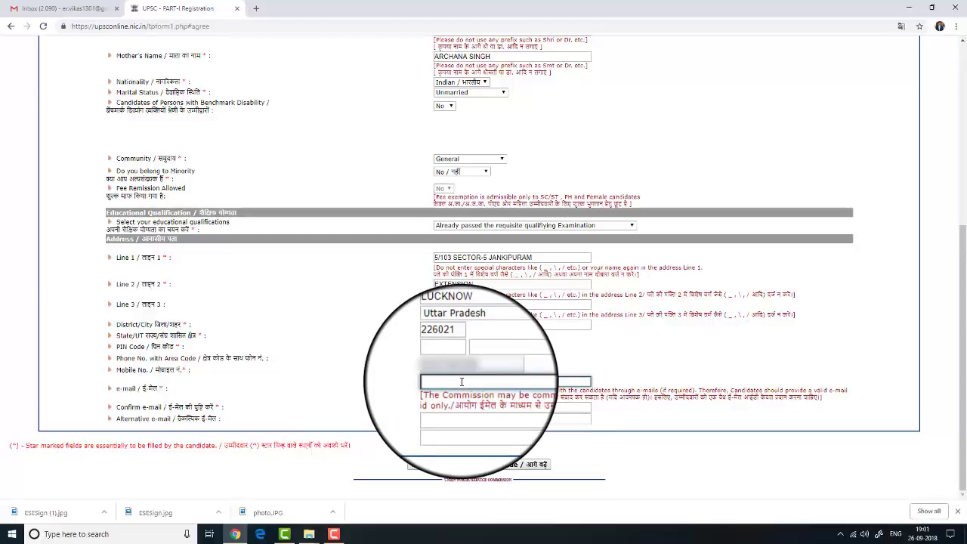
{"action": "key", "text": "ctrl+v"}
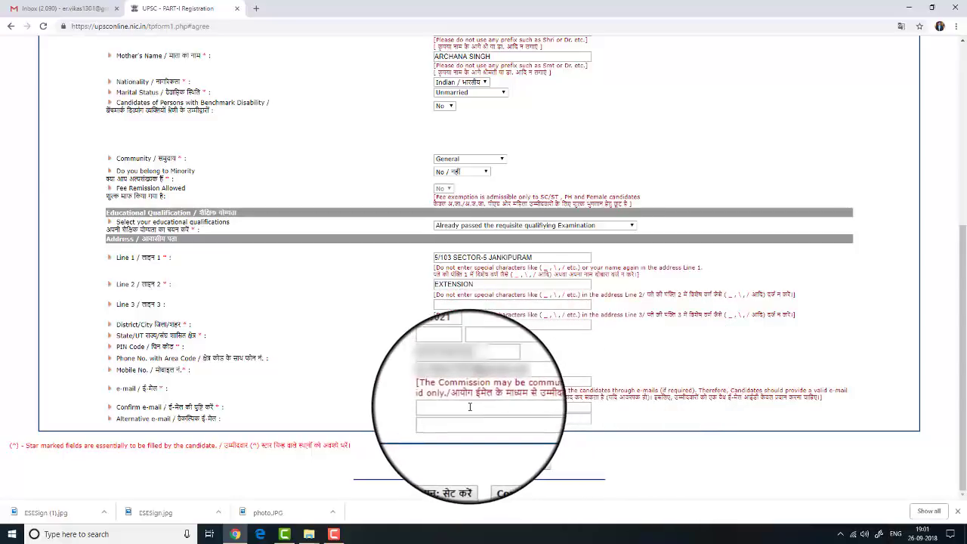
{"action": "left_click", "coordinate": [510, 408]}
{"action": "key", "text": "ctrl+v"}
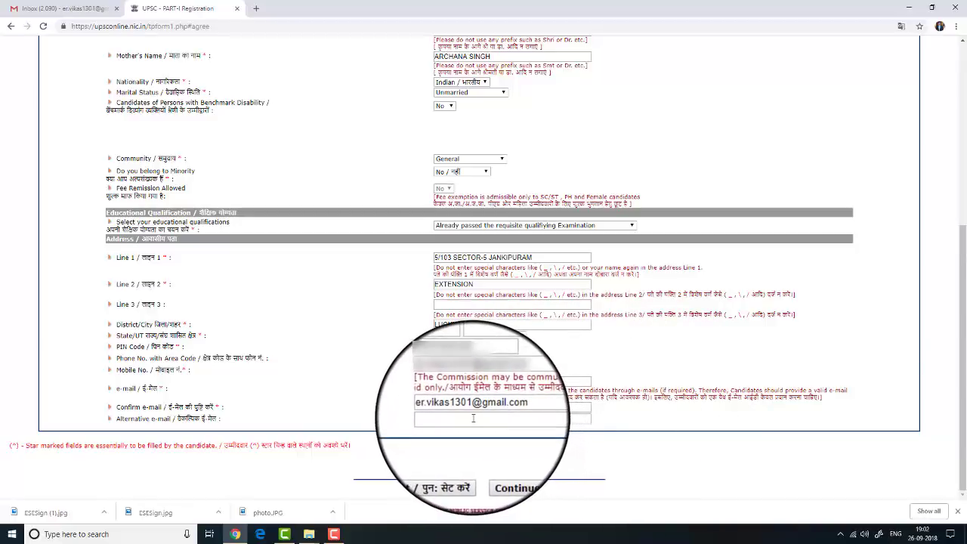
{"action": "left_click", "coordinate": [501, 466]}
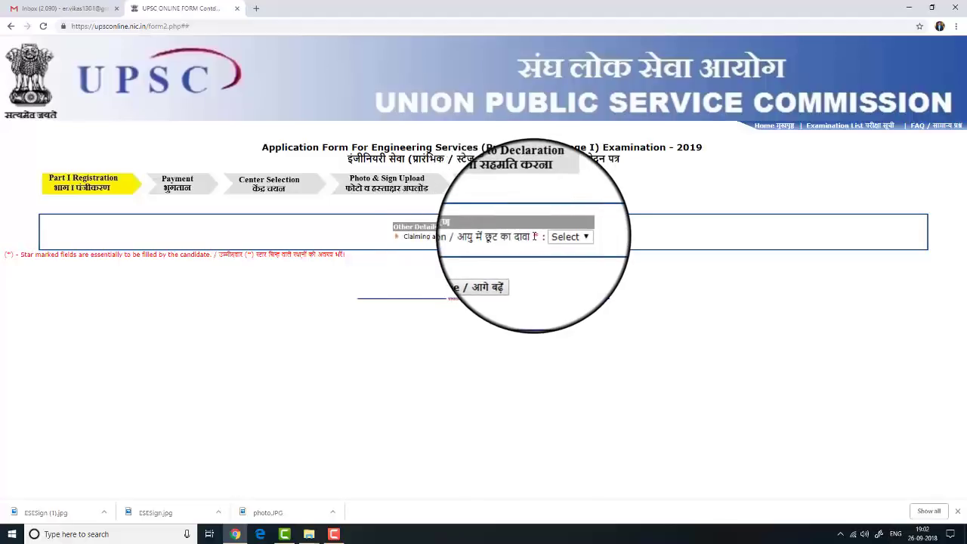
Answer No to claiming age relaxation and continue
{"action": "left_click", "coordinate": [546, 240]}
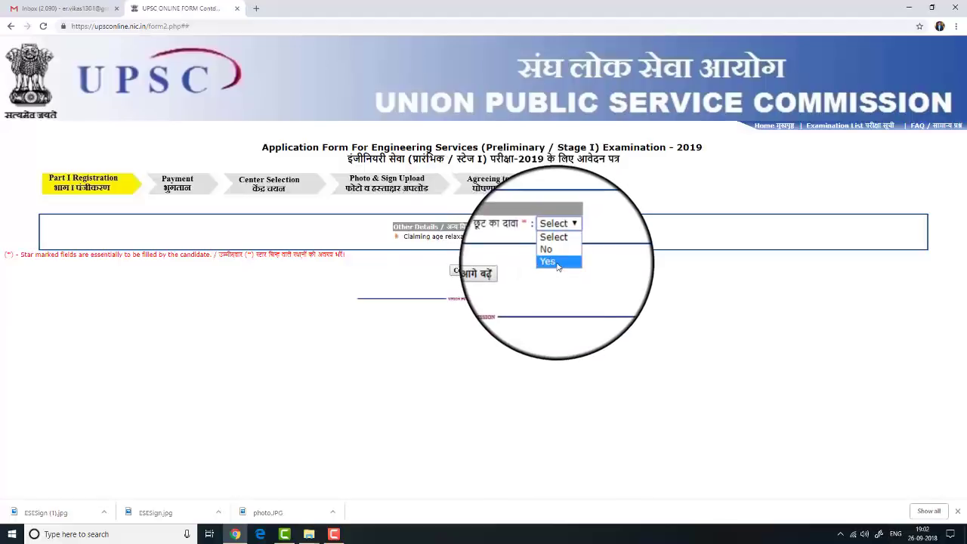
{"action": "left_click", "coordinate": [551, 256]}
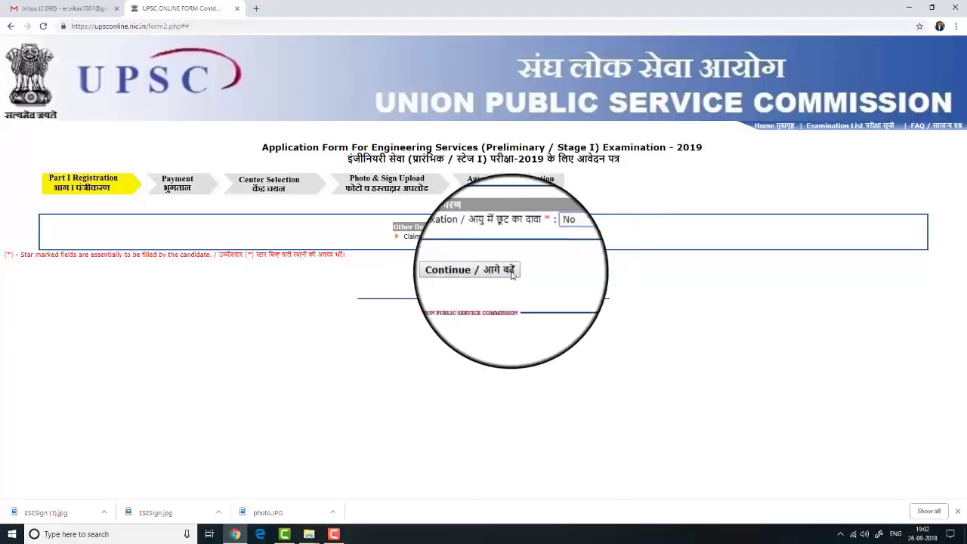
{"action": "left_click", "coordinate": [481, 275]}
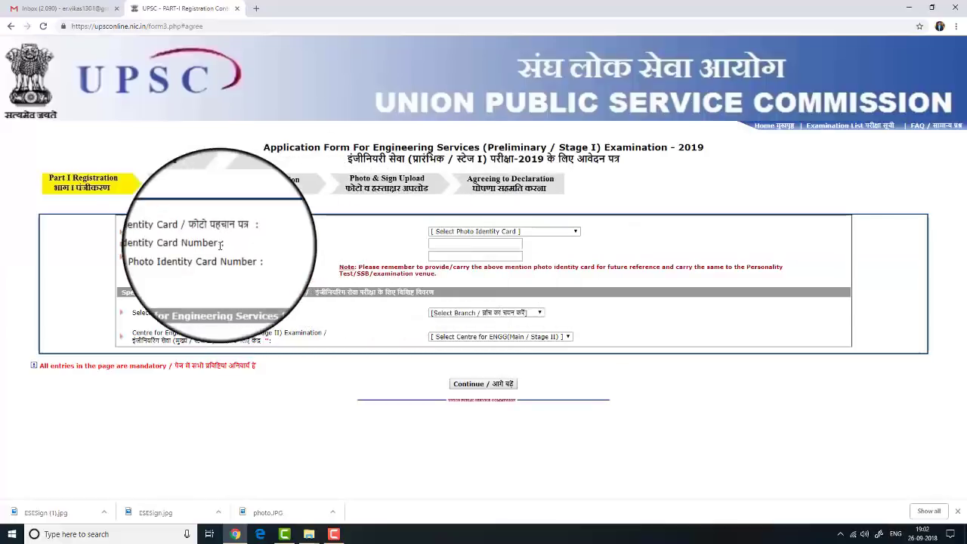
Select Aadhaar Card as the photo identity and enter and confirm the card number
{"action": "left_click", "coordinate": [503, 233]}
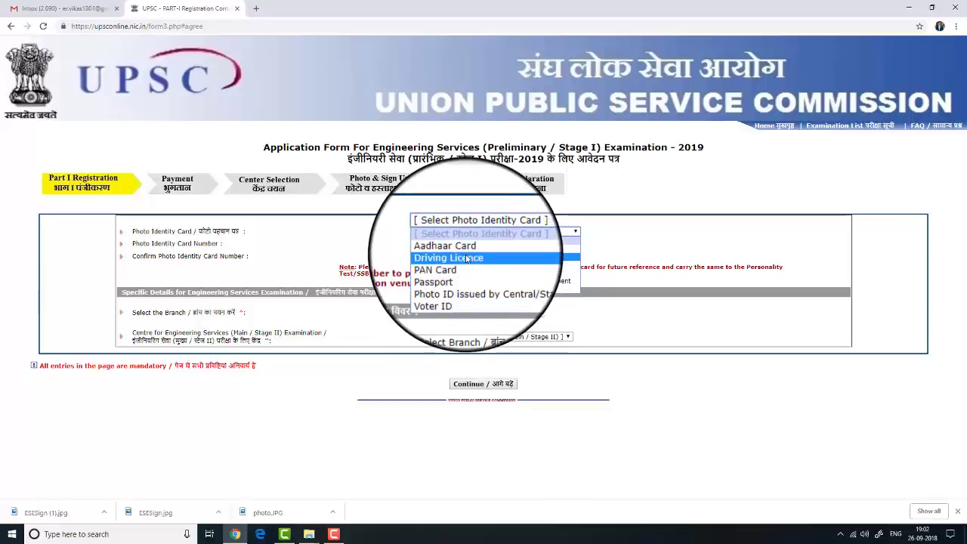
{"action": "left_click", "coordinate": [466, 253]}
{"action": "left_click", "coordinate": [463, 245]}
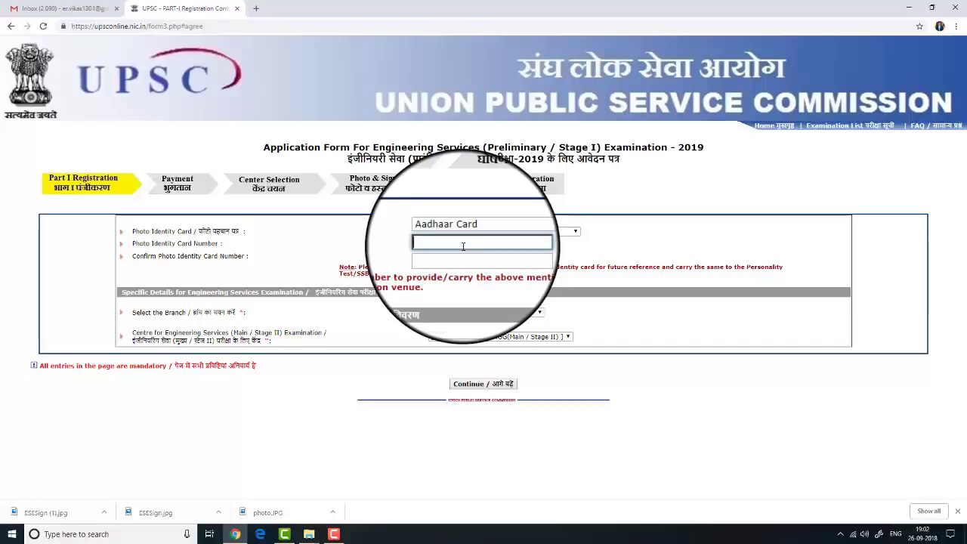
{"action": "type", "text": "••••••••••••"}
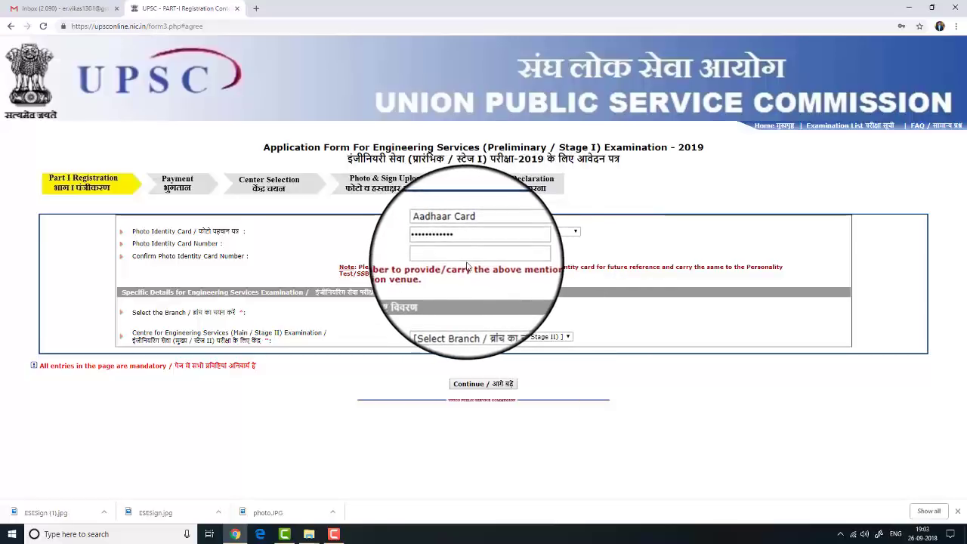
{"action": "left_click", "coordinate": [463, 256]}
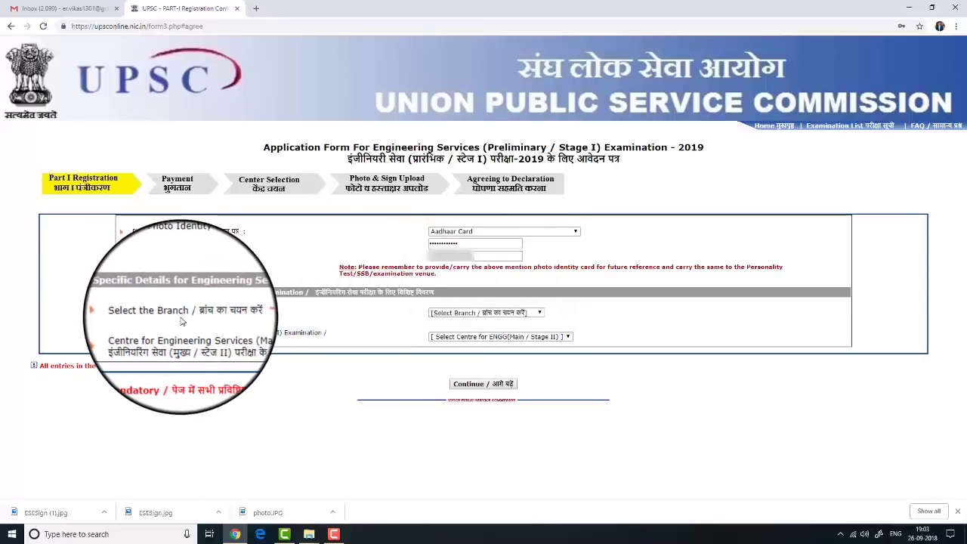
{"action": "left_click", "coordinate": [444, 313]}
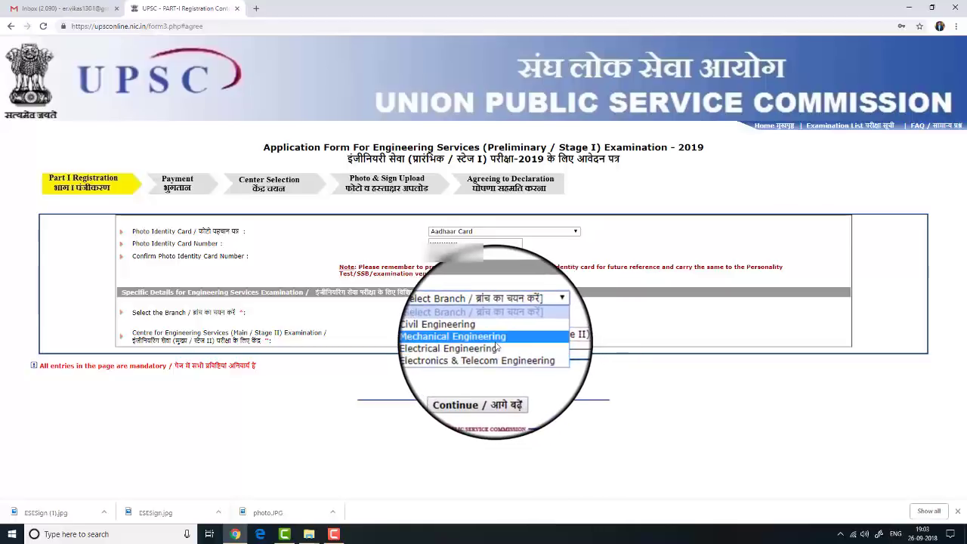
Choose Mechanical Engineering as branch and Delhi as the centre, then continue
{"action": "left_click", "coordinate": [512, 339]}
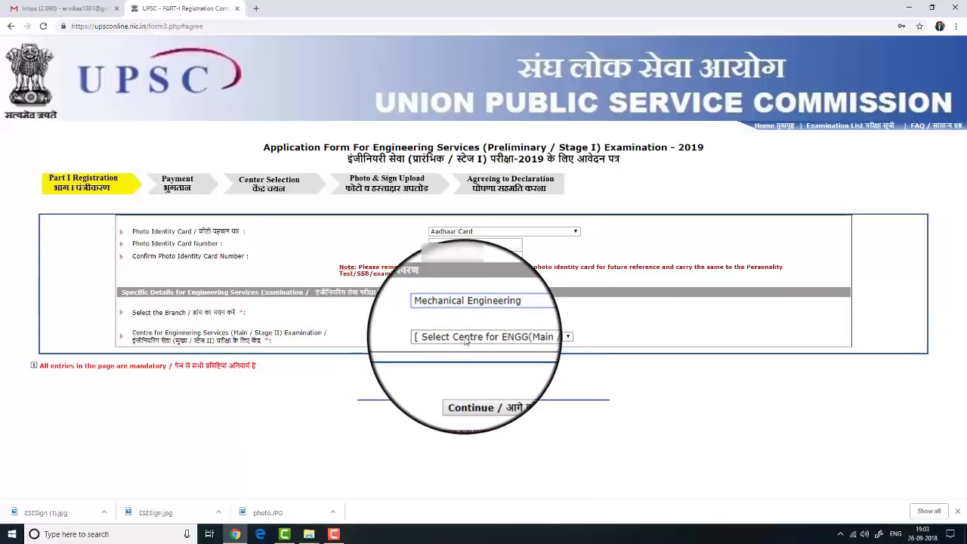
{"action": "scroll", "coordinate": [484, 385], "scroll_direction": "down", "scroll_amount": 2}
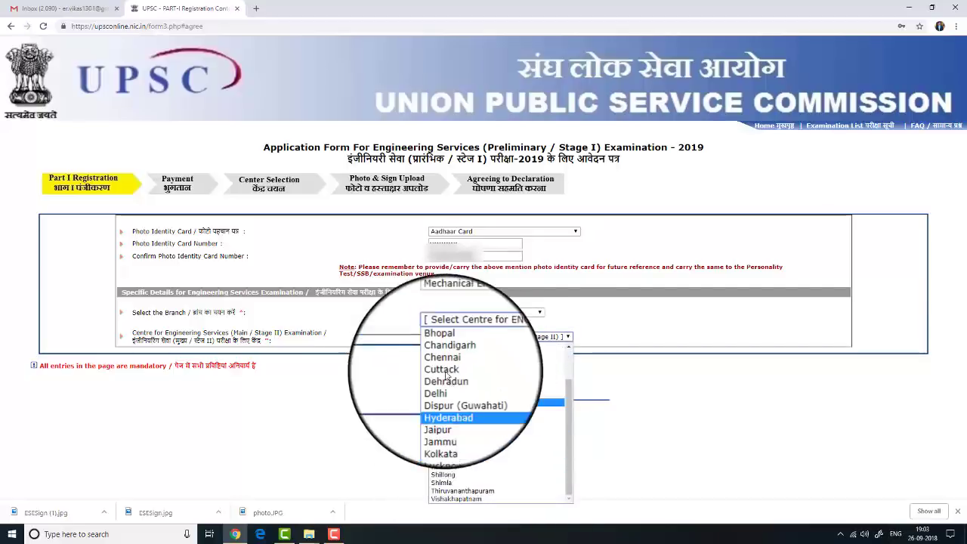
{"action": "left_click", "coordinate": [444, 387]}
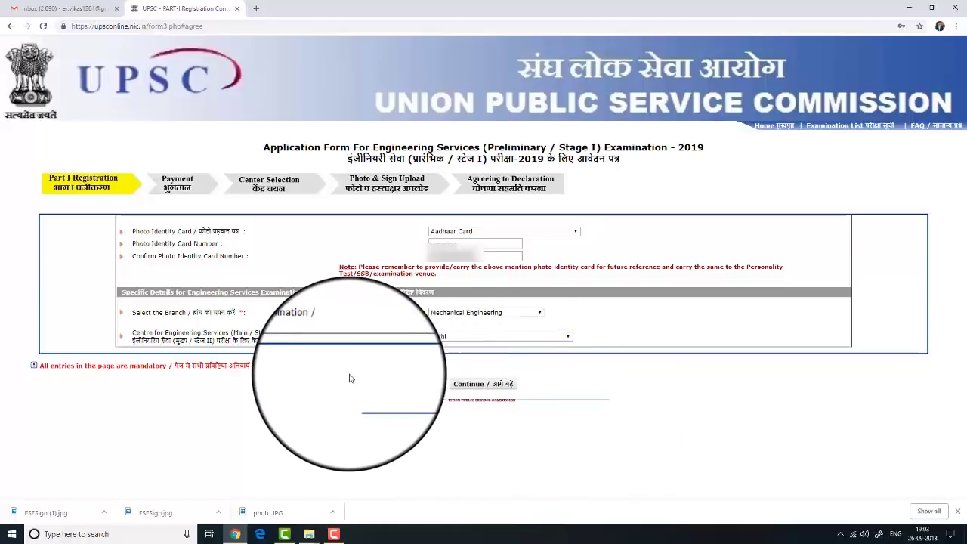
{"action": "left_click", "coordinate": [464, 387]}
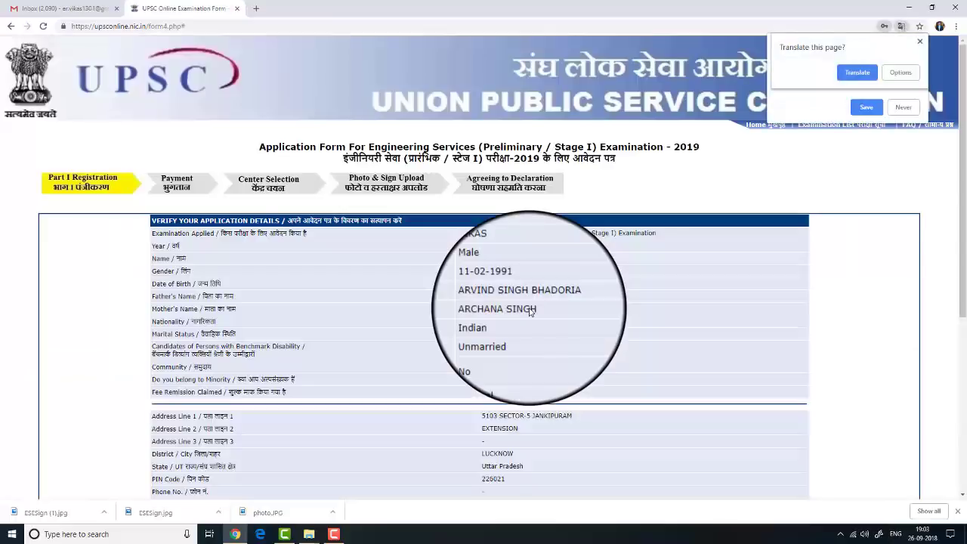
Dismiss the translation popup and review the verification page down to the captcha
{"action": "left_click", "coordinate": [819, 243]}
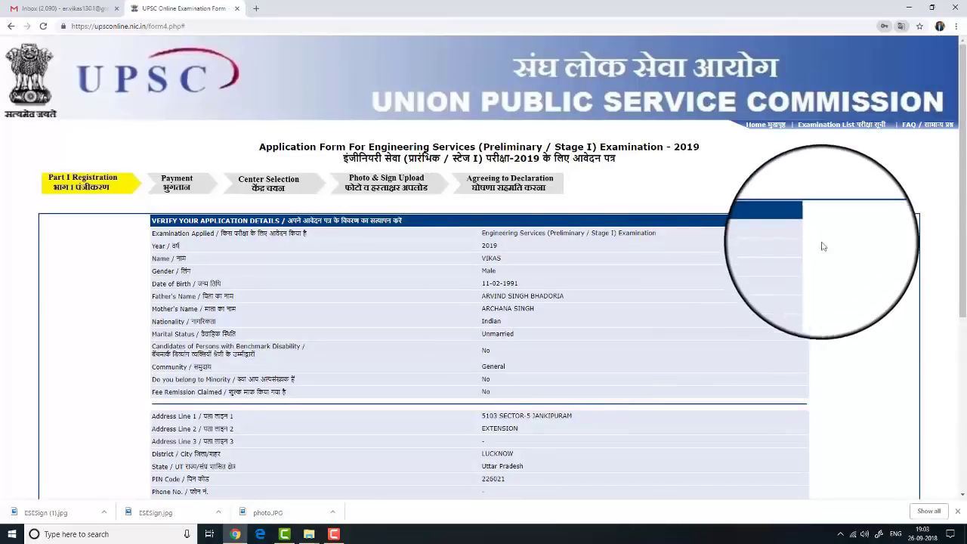
{"action": "scroll", "coordinate": [692, 313], "scroll_direction": "down", "scroll_amount": 1}
{"action": "scroll", "coordinate": [693, 314], "scroll_direction": "up", "scroll_amount": 1}
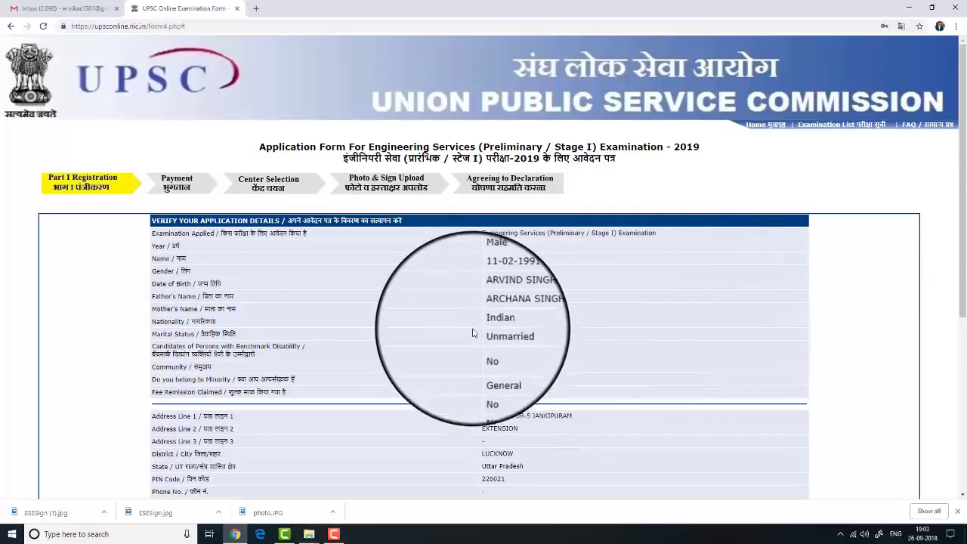
{"action": "scroll", "coordinate": [616, 351], "scroll_direction": "down", "scroll_amount": 4}
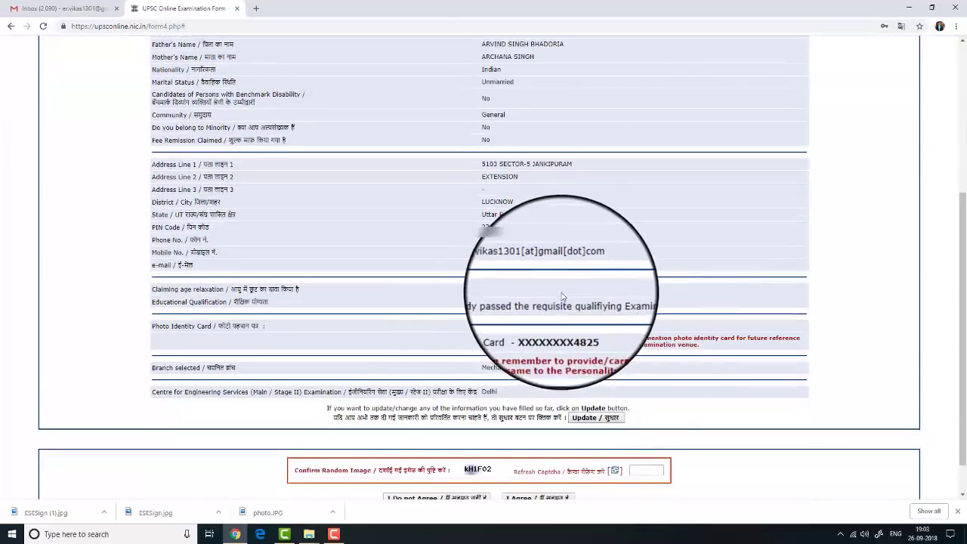
{"action": "scroll", "coordinate": [567, 287], "scroll_direction": "up", "scroll_amount": 4}
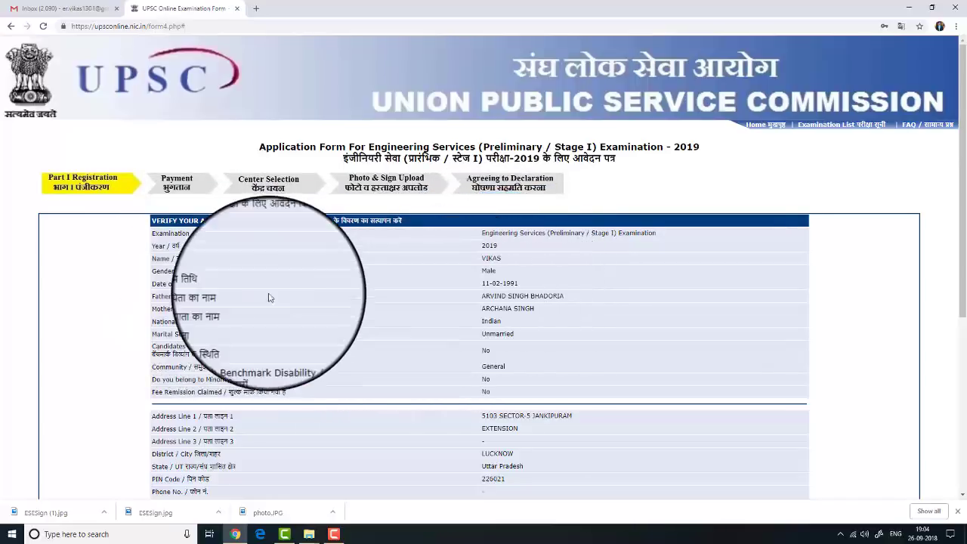
{"action": "scroll", "coordinate": [484, 302], "scroll_direction": "down", "scroll_amount": 2}
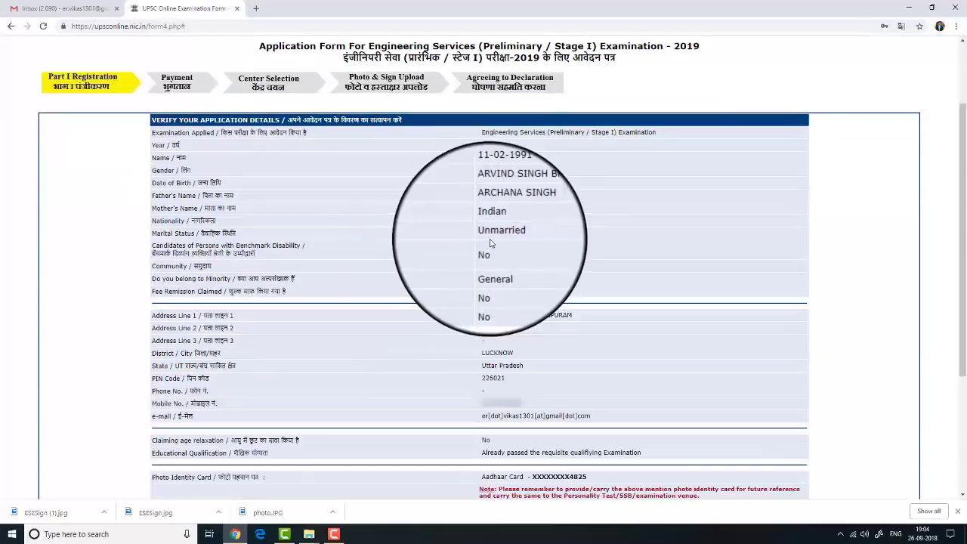
{"action": "scroll", "coordinate": [457, 269], "scroll_direction": "down", "scroll_amount": 1}
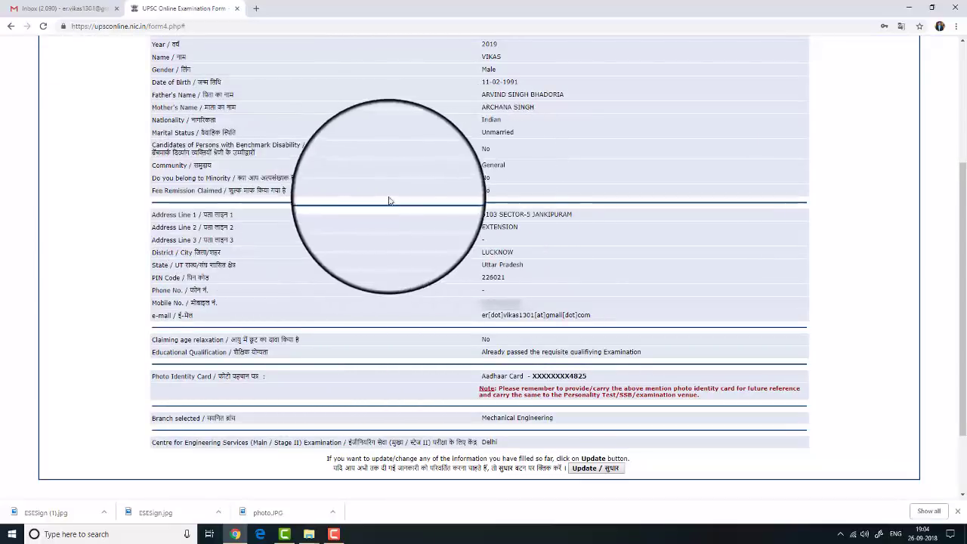
{"action": "scroll", "coordinate": [478, 243], "scroll_direction": "down", "scroll_amount": 1}
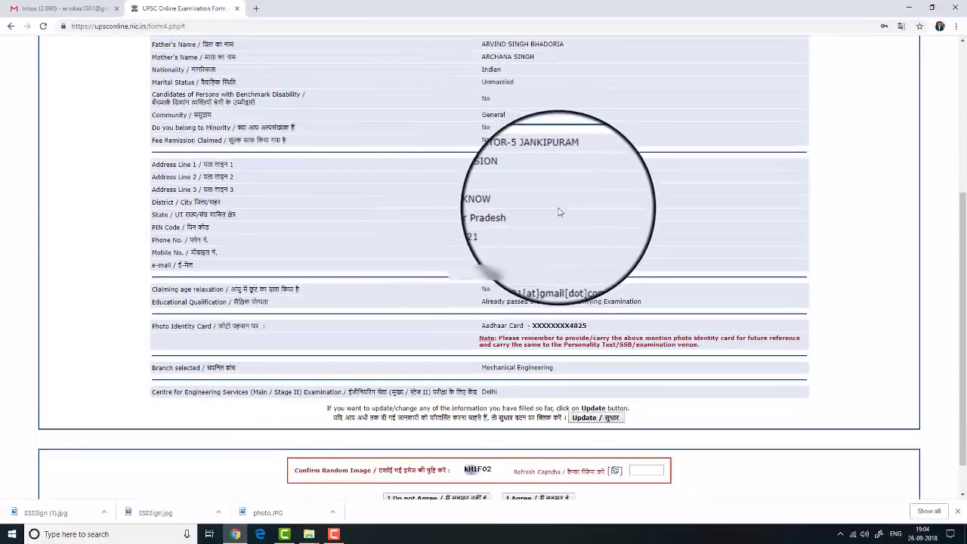
{"action": "scroll", "coordinate": [559, 212], "scroll_direction": "down", "scroll_amount": 1}
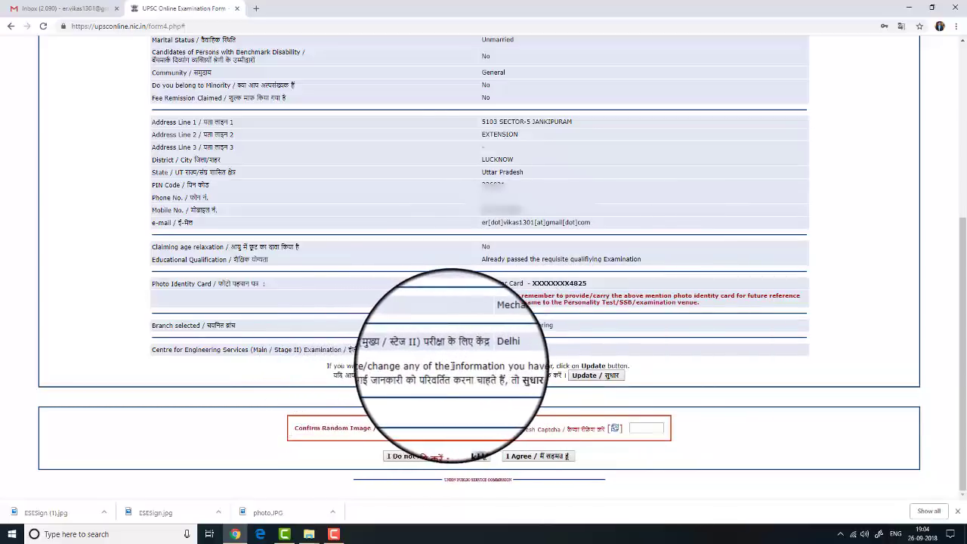
Refresh and enter the captcha, then agree to and confirm the Part I details
{"action": "left_click", "coordinate": [582, 378]}
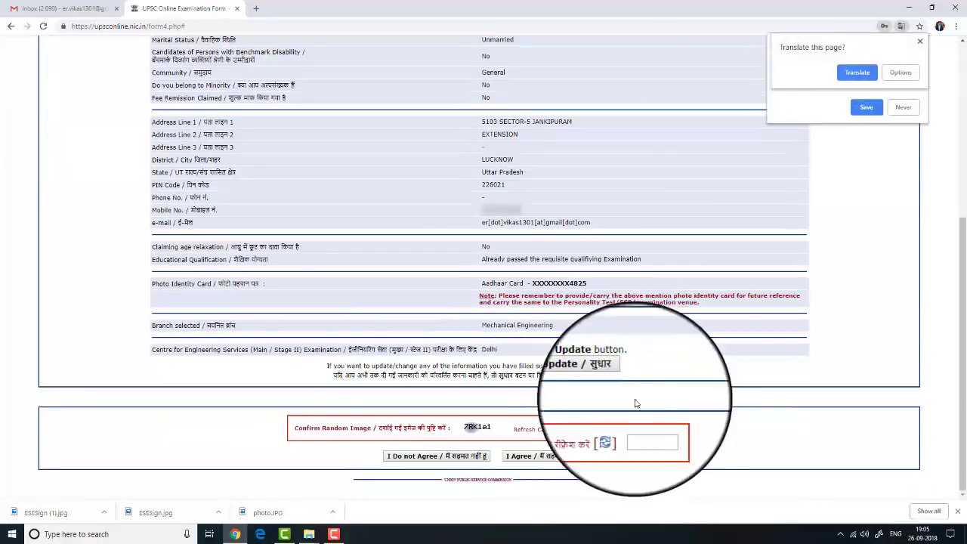
{"action": "left_click", "coordinate": [700, 400]}
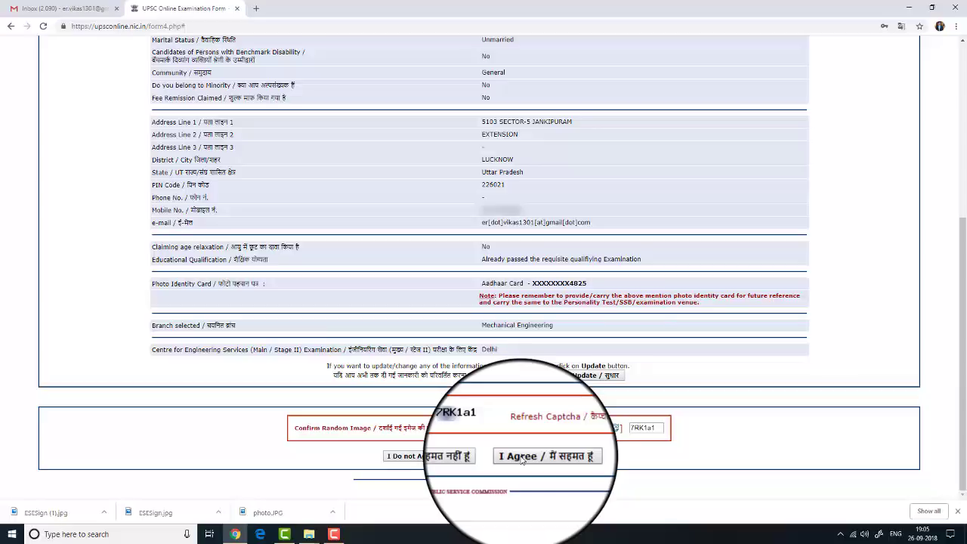
{"action": "left_click", "coordinate": [520, 458]}
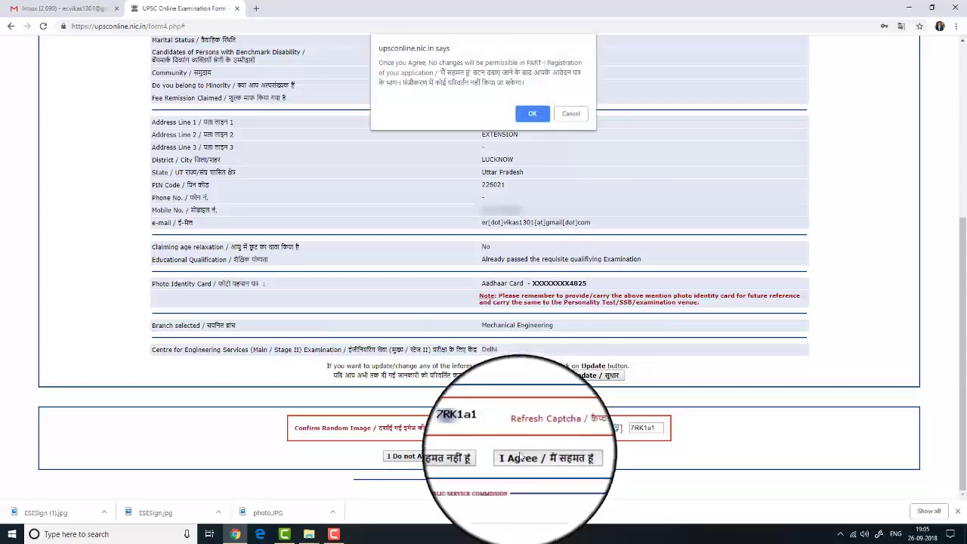
{"action": "left_click", "coordinate": [532, 112]}
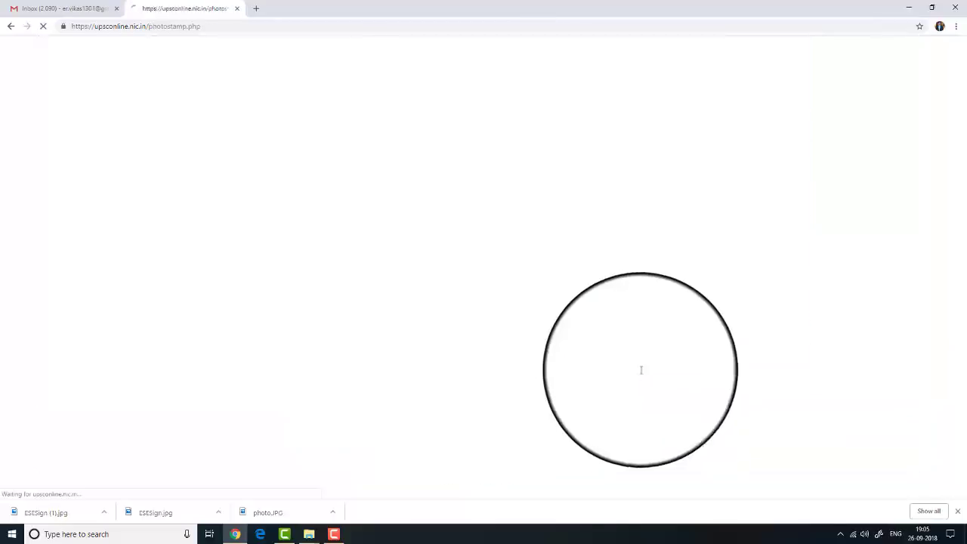
Open PRINT APPLICATION PART-I in a new tab and return to the registration slip
{"action": "scroll", "coordinate": [550, 322], "scroll_direction": "down", "scroll_amount": 1}
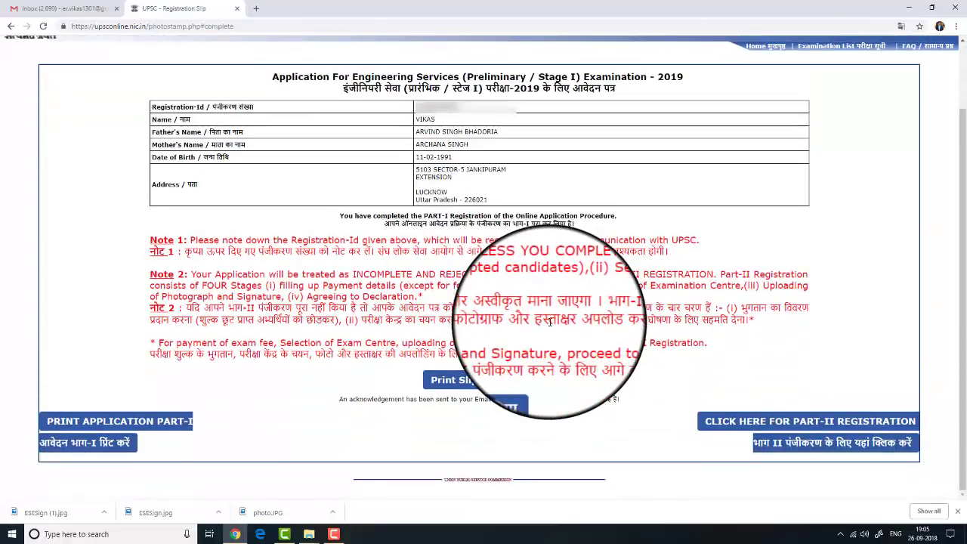
{"action": "scroll", "coordinate": [582, 279], "scroll_direction": "up", "scroll_amount": 1}
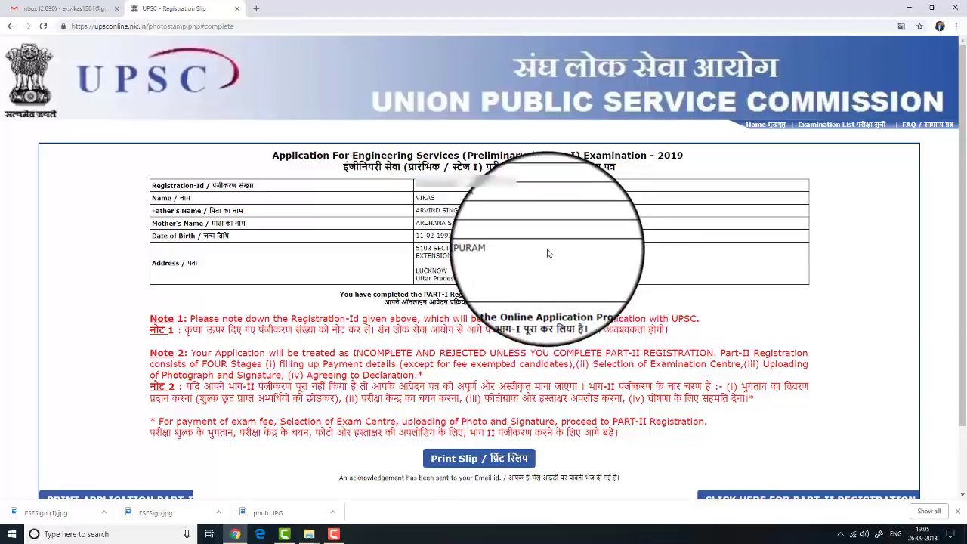
{"action": "scroll", "coordinate": [529, 310], "scroll_direction": "down", "scroll_amount": 1}
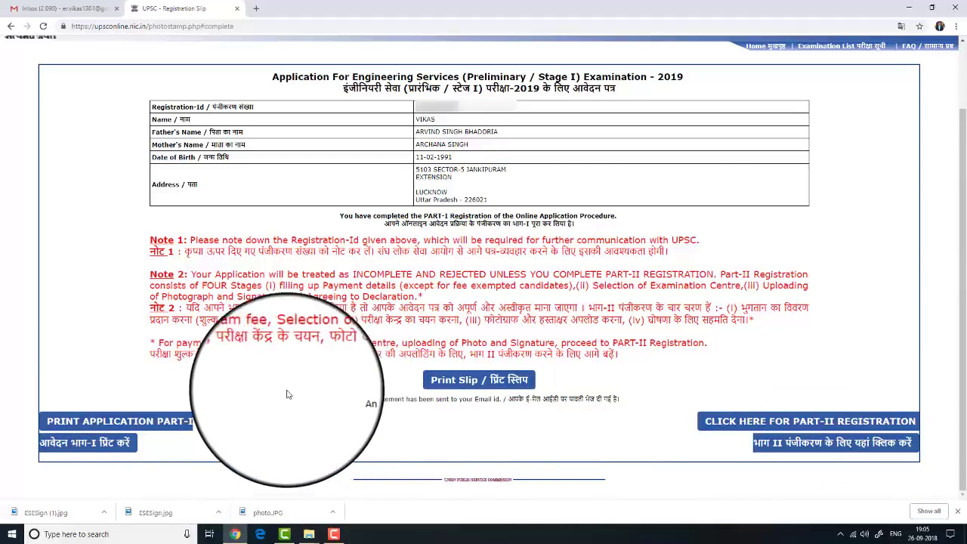
{"action": "left_click", "coordinate": [160, 425]}
{"action": "key", "text": "ctrl+shift+Tab"}
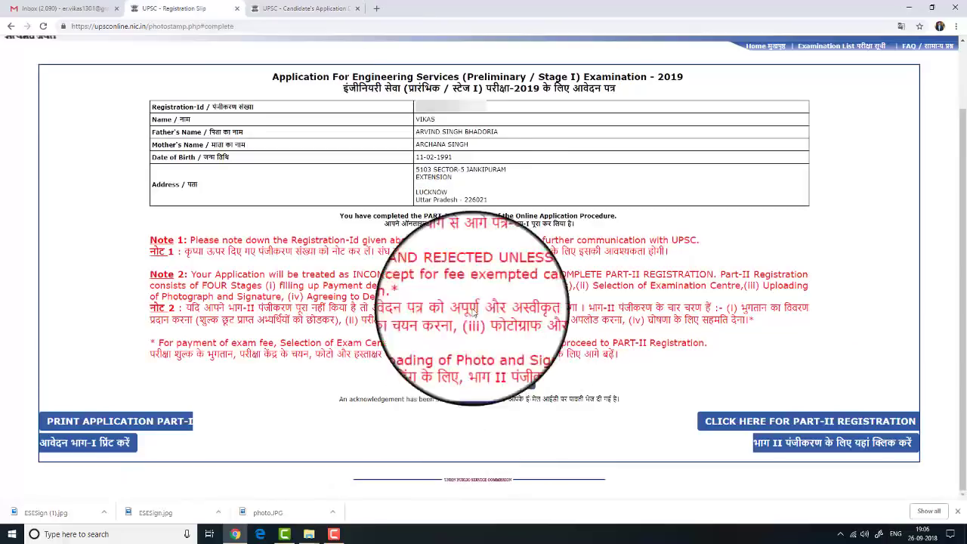
{"action": "scroll", "coordinate": [457, 178], "scroll_direction": "up", "scroll_amount": 1}
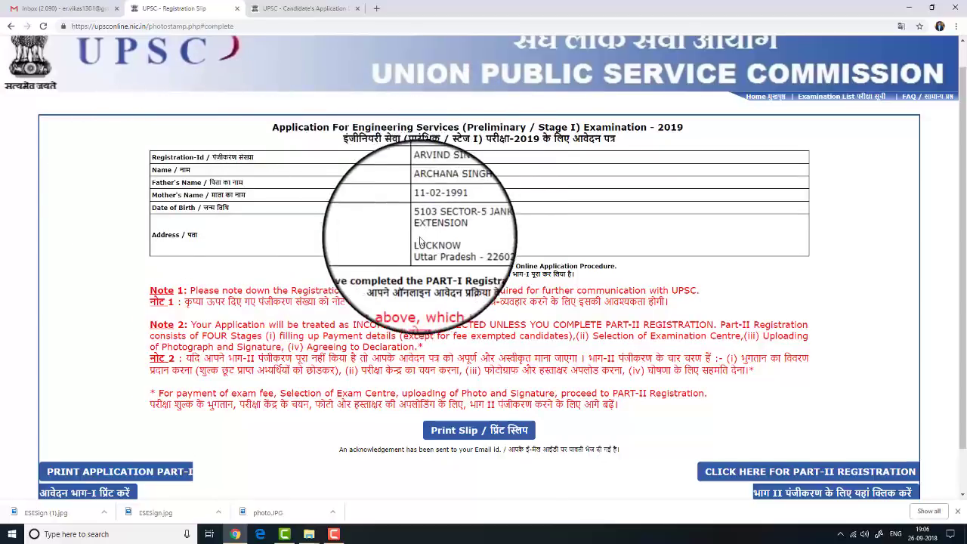
Close the registration slip's print preview and open the Part-II Registration login page
{"action": "left_click", "coordinate": [475, 431]}
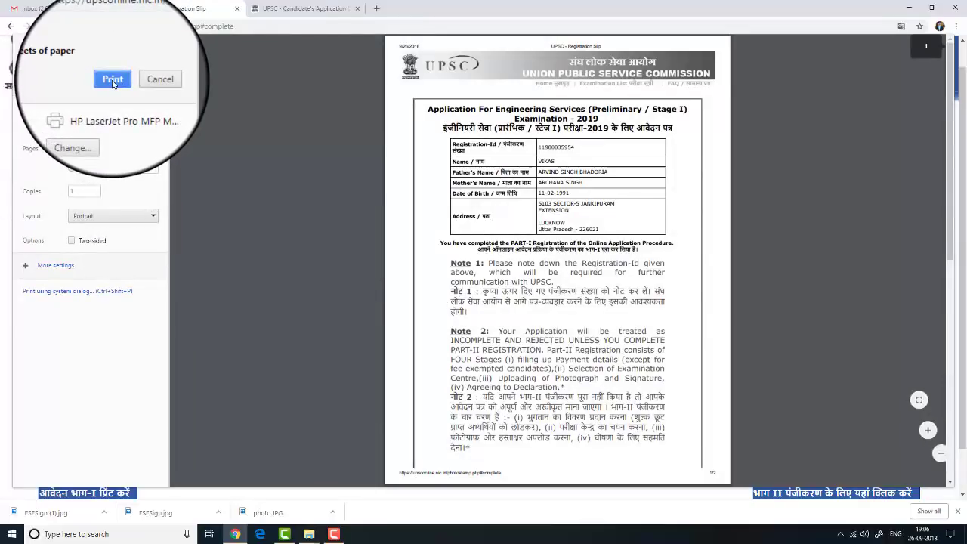
{"action": "left_click", "coordinate": [113, 81]}
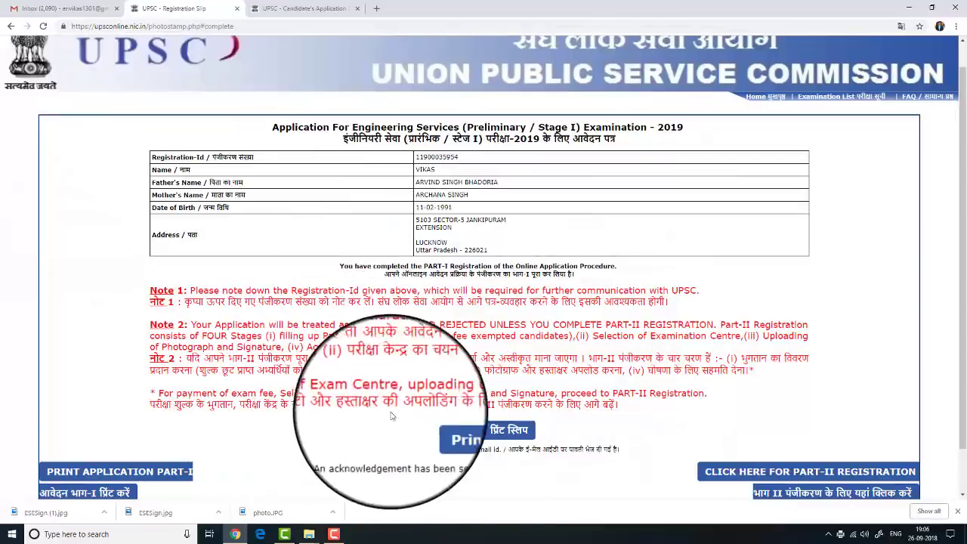
{"action": "left_click", "coordinate": [813, 472]}
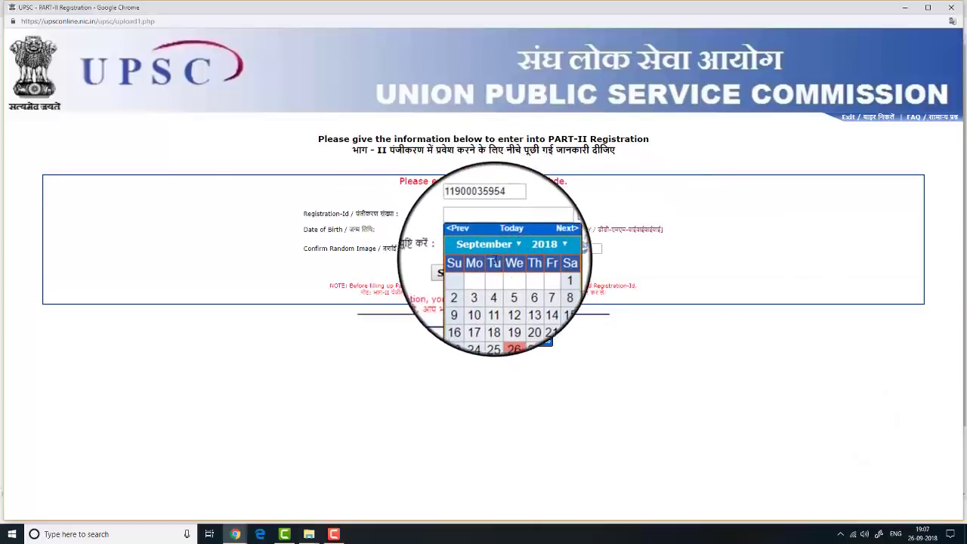
Set the date of birth to 11 February with the date picker, enter the security code, and submit
{"action": "left_click", "coordinate": [490, 252]}
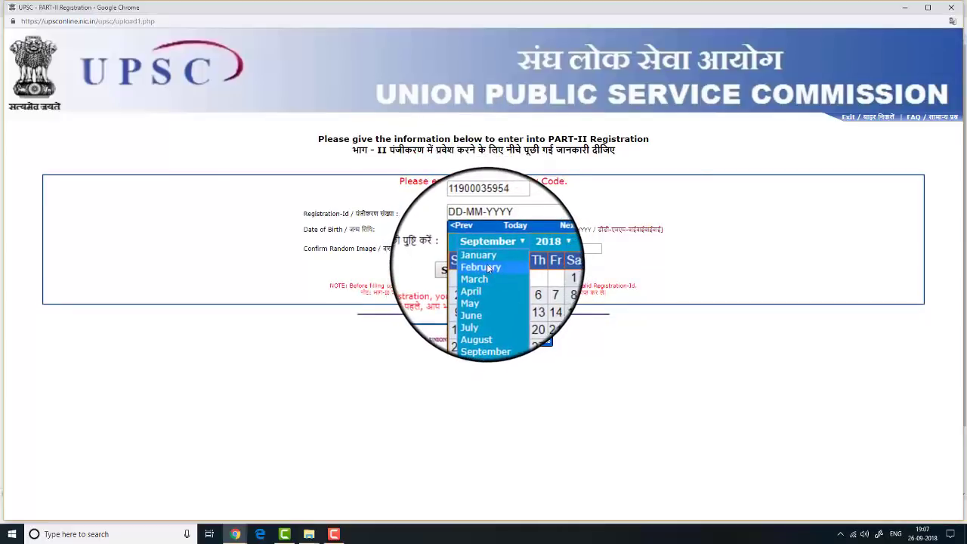
{"action": "left_click", "coordinate": [489, 268]}
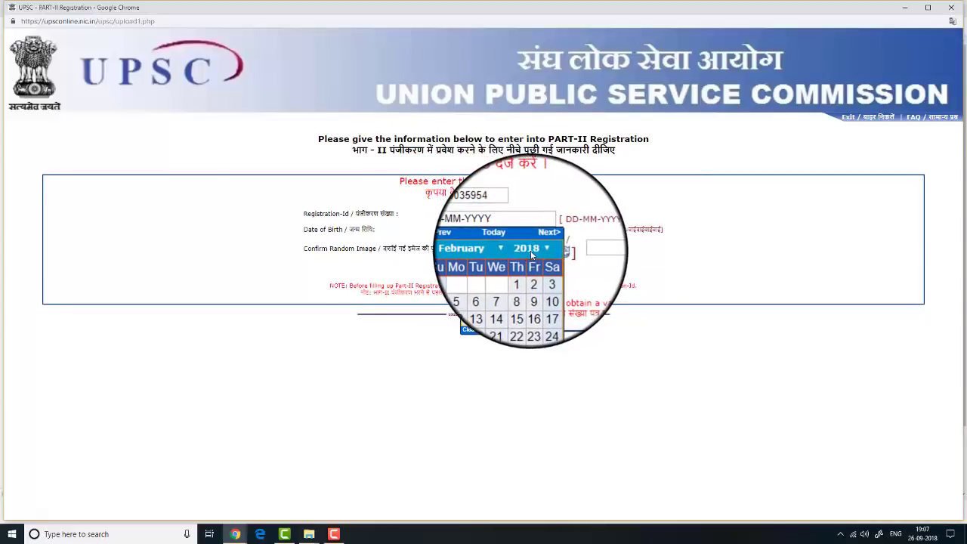
{"action": "left_click", "coordinate": [532, 255]}
{"action": "scroll", "coordinate": [534, 289], "scroll_direction": "up", "scroll_amount": 10}
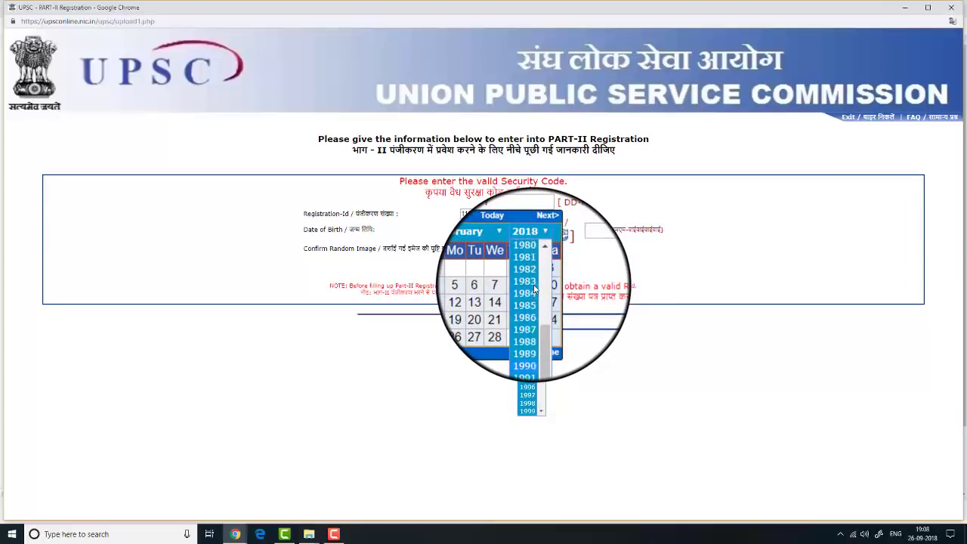
{"action": "left_click", "coordinate": [521, 364]}
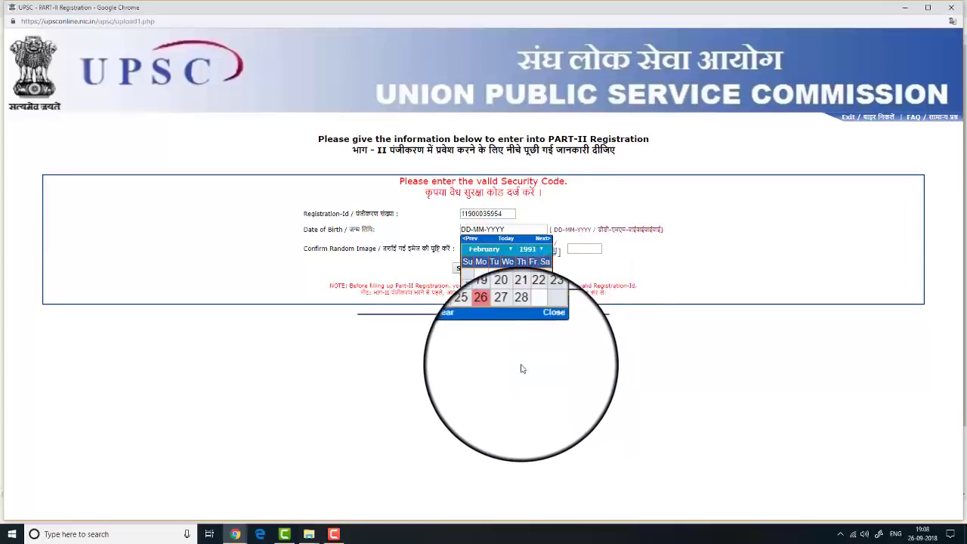
{"action": "left_click", "coordinate": [487, 302]}
{"action": "left_click", "coordinate": [575, 250]}
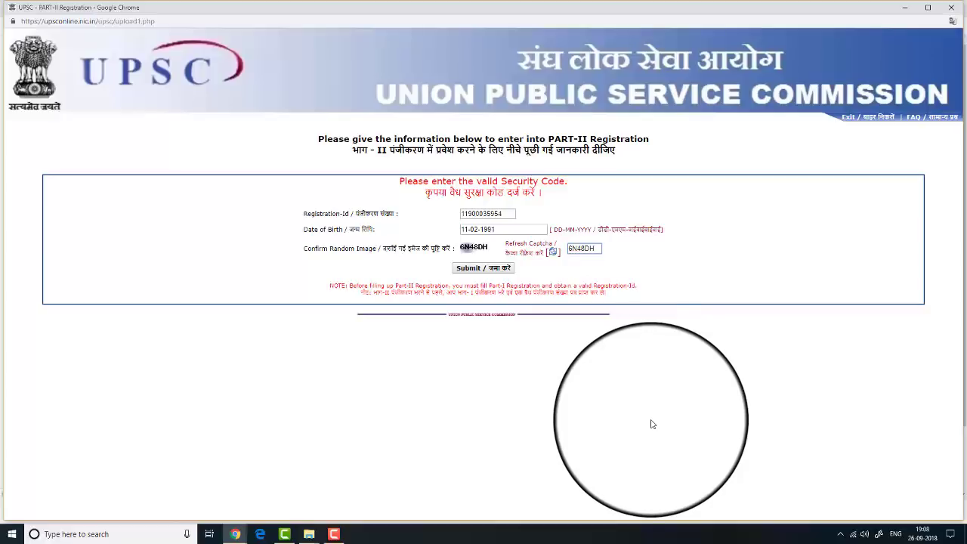
{"action": "left_click", "coordinate": [484, 267]}
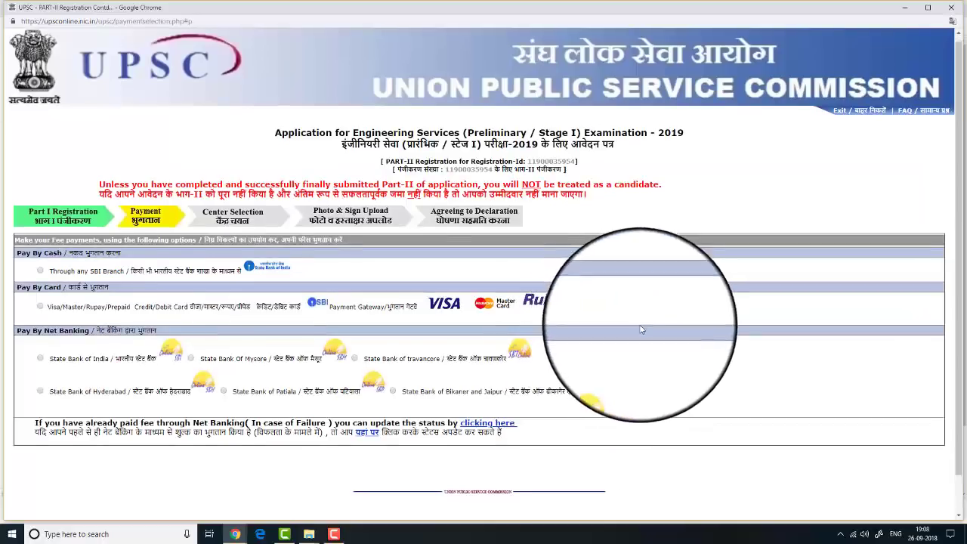
{"action": "scroll", "coordinate": [640, 329], "scroll_direction": "down", "scroll_amount": 1}
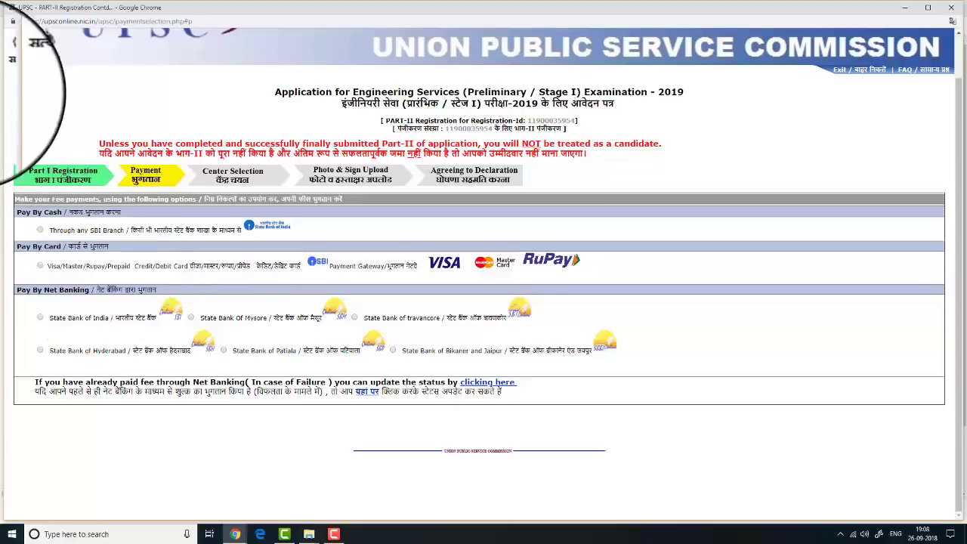
Choose 'Through any SBI Branch' under Pay By Cash
{"action": "left_click", "coordinate": [40, 231]}
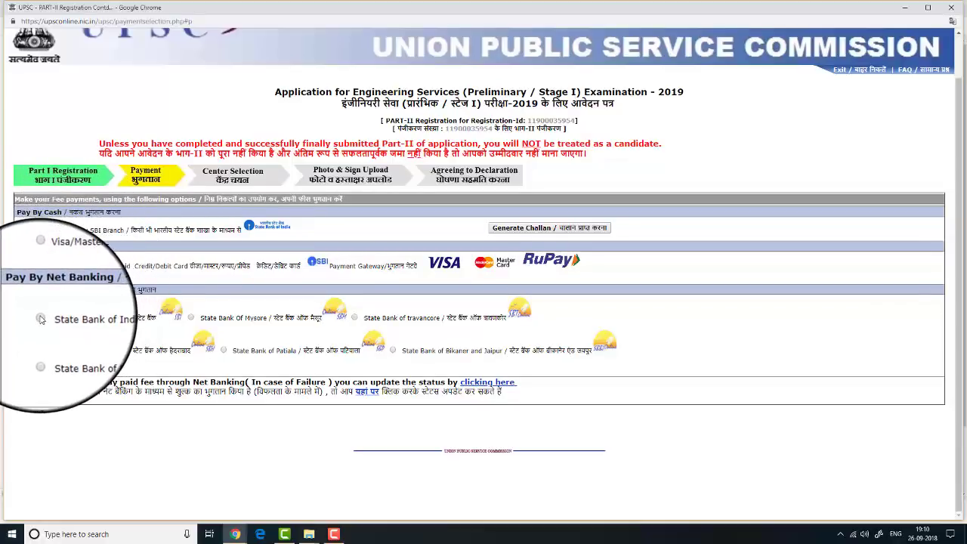
Pick State Bank of India under Pay By Net Banking and continue to SBI's page
{"action": "left_click", "coordinate": [40, 318]}
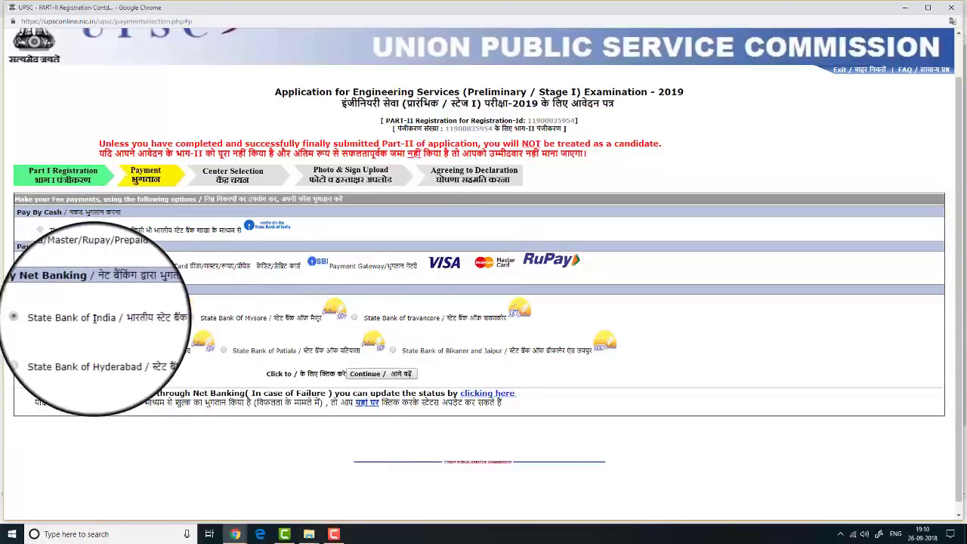
{"action": "left_click", "coordinate": [369, 380]}
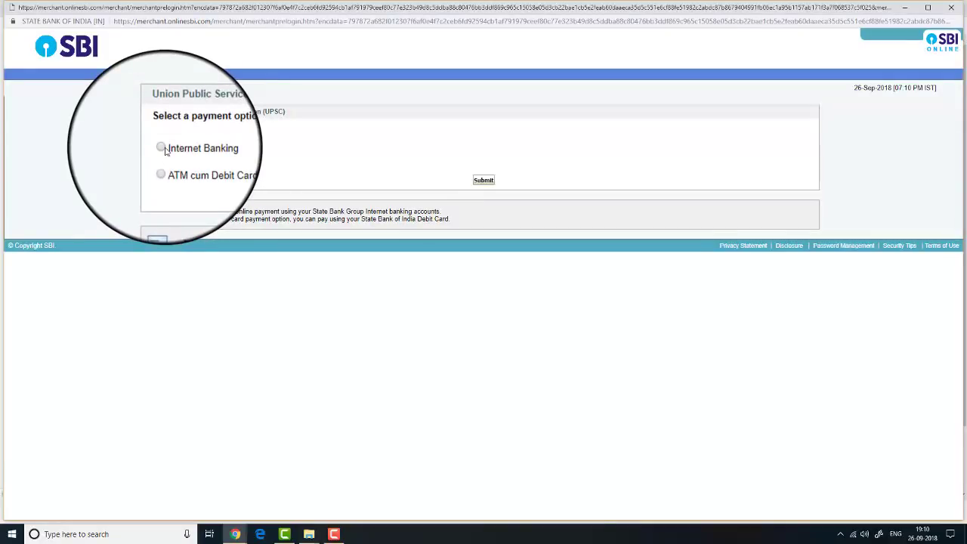
Choose Internet Banking and log in to SBI with the account username and password
{"action": "left_click", "coordinate": [162, 148]}
{"action": "left_click", "coordinate": [483, 180]}
{"action": "left_click", "coordinate": [338, 168]}
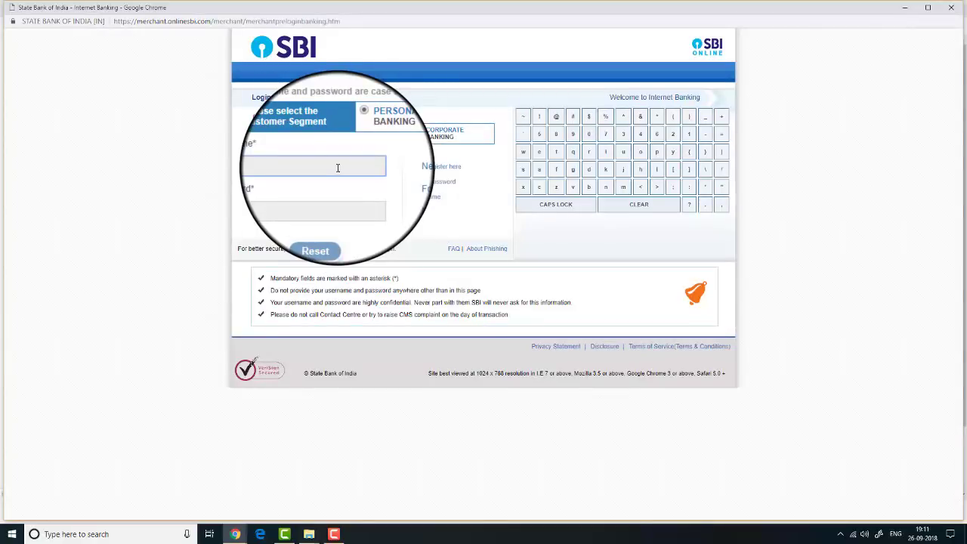
{"action": "type", "text": "3"}
{"action": "key", "text": "Tab"}
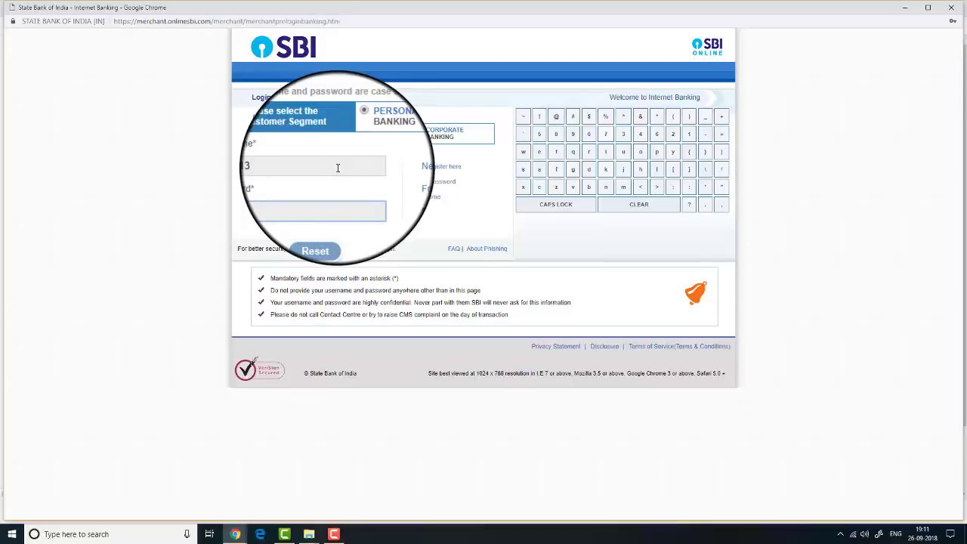
{"action": "type", "text": "************"}
{"action": "key", "text": "Return"}
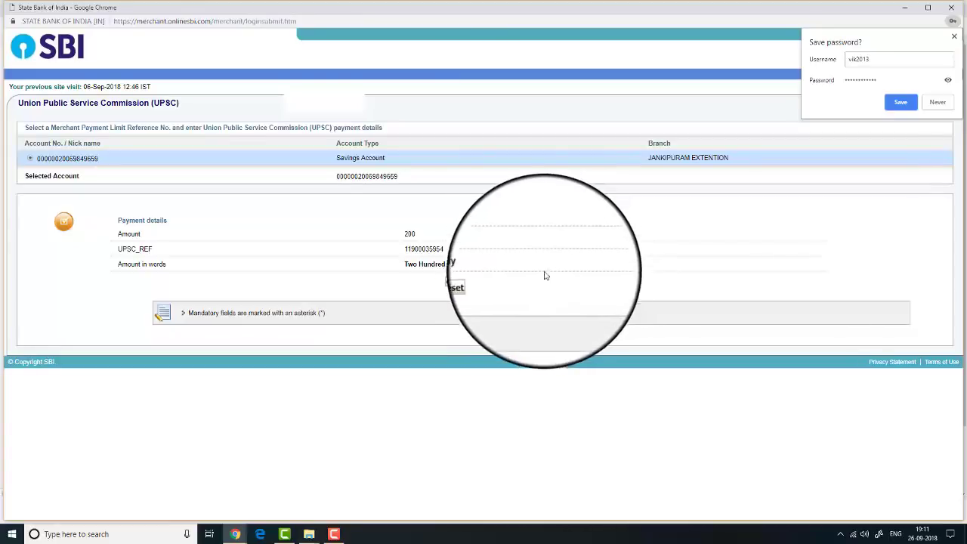
Decline saving the password, then confirm and authorise the 200 fee payment
{"action": "left_click", "coordinate": [937, 102]}
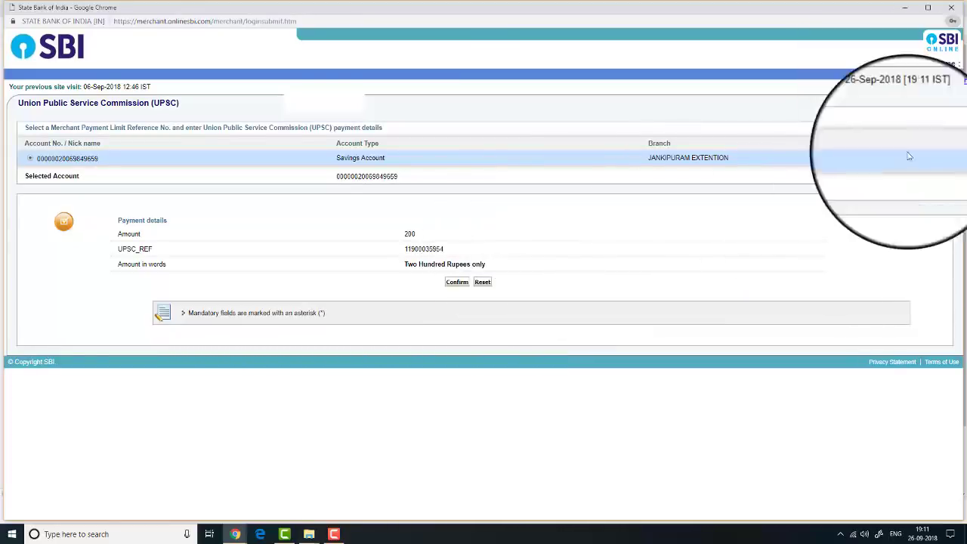
{"action": "left_click", "coordinate": [457, 283]}
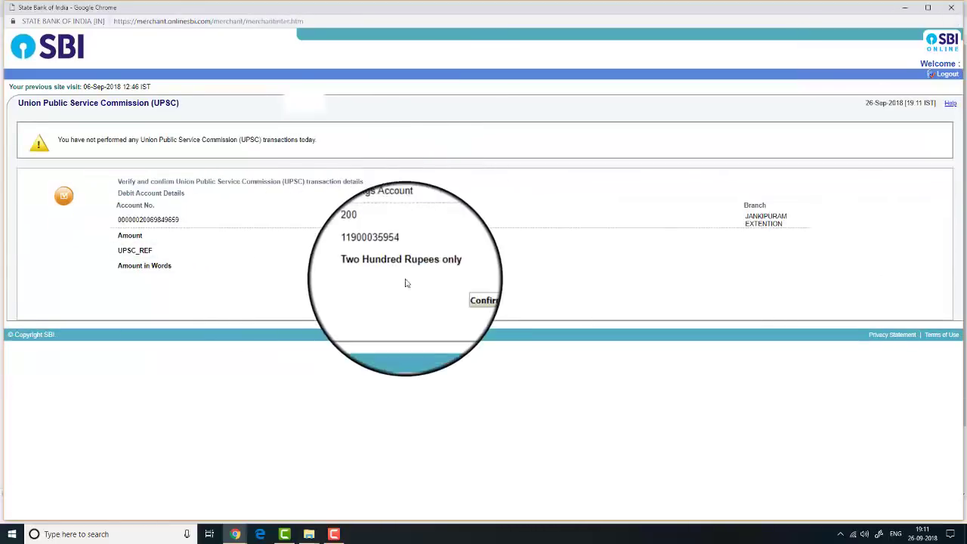
{"action": "left_click", "coordinate": [456, 298]}
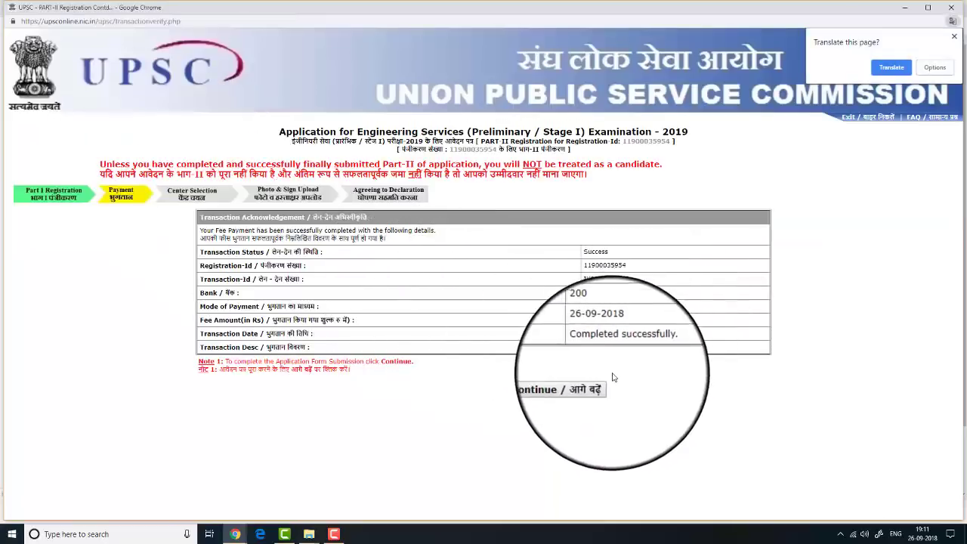
Dismiss the translate offer, review the Registration-Id and Transaction-Id, and continue
{"action": "left_click", "coordinate": [849, 308]}
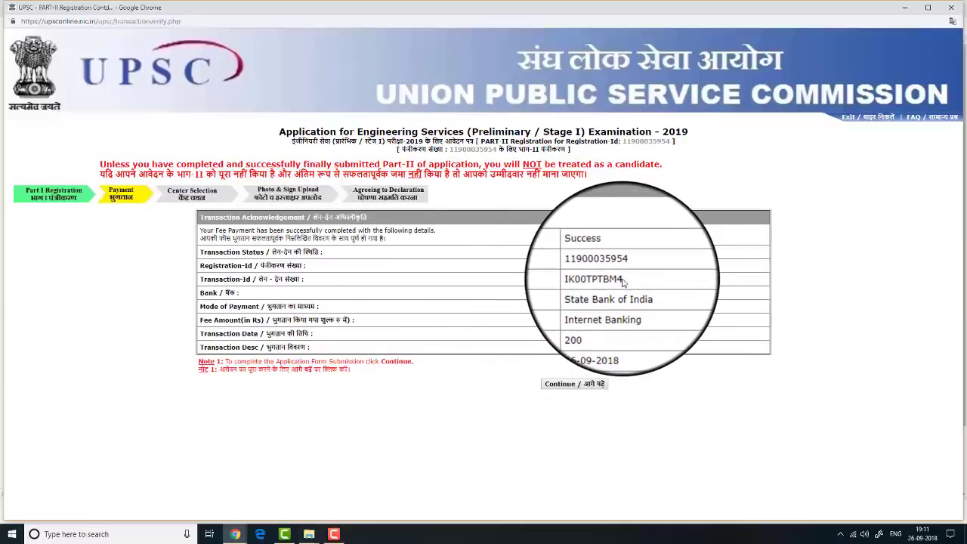
{"action": "left_click_drag", "start_coordinate": [580, 257], "coordinate": [595, 289]}
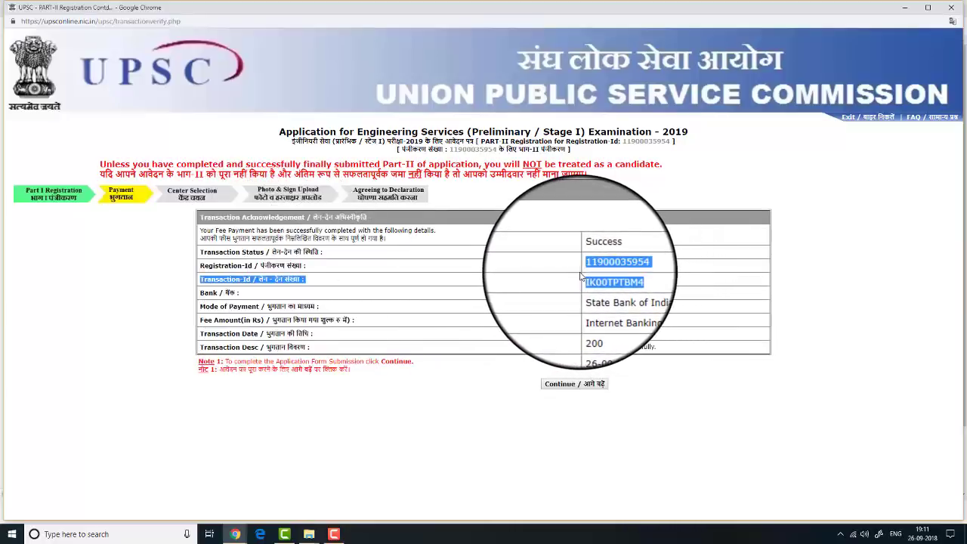
{"action": "left_click", "coordinate": [692, 363]}
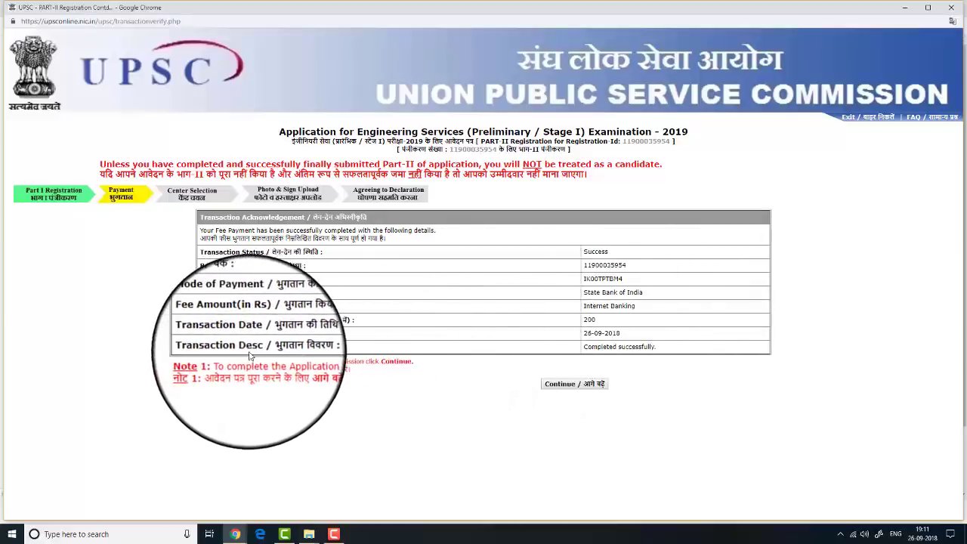
{"action": "left_click", "coordinate": [568, 386]}
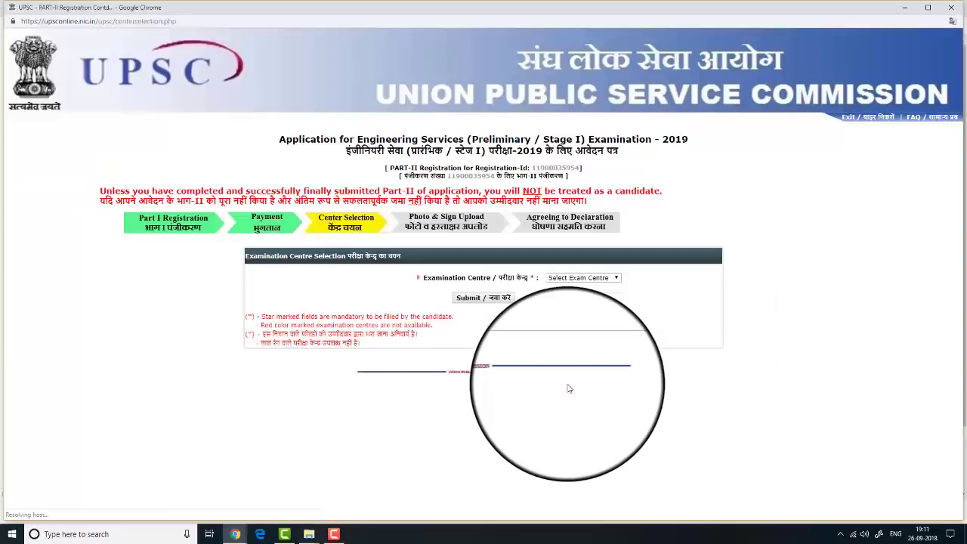
Select Delhi from the exam centre list and submit it
{"action": "left_click", "coordinate": [572, 278]}
{"action": "scroll", "coordinate": [578, 355], "scroll_direction": "down", "scroll_amount": 7}
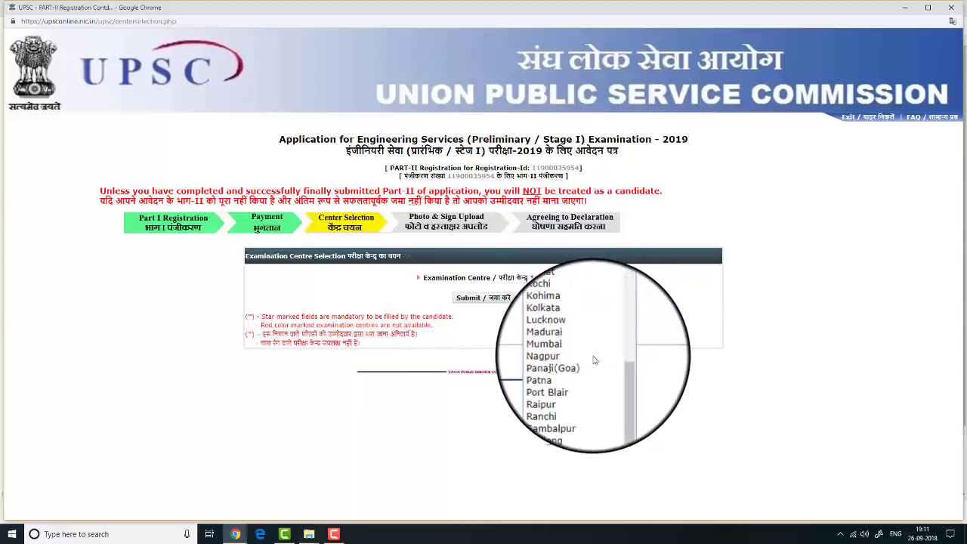
{"action": "scroll", "coordinate": [578, 355], "scroll_direction": "up", "scroll_amount": 7}
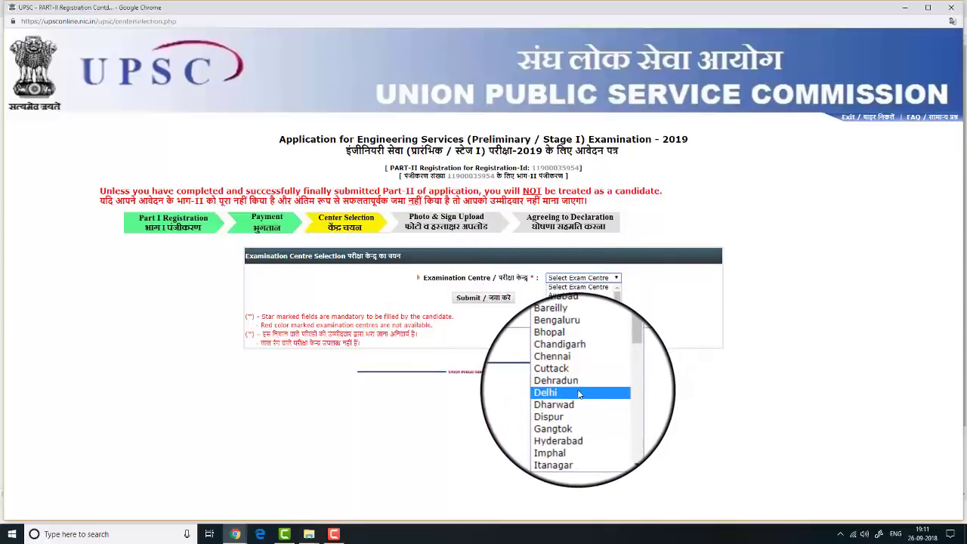
{"action": "left_click", "coordinate": [579, 393]}
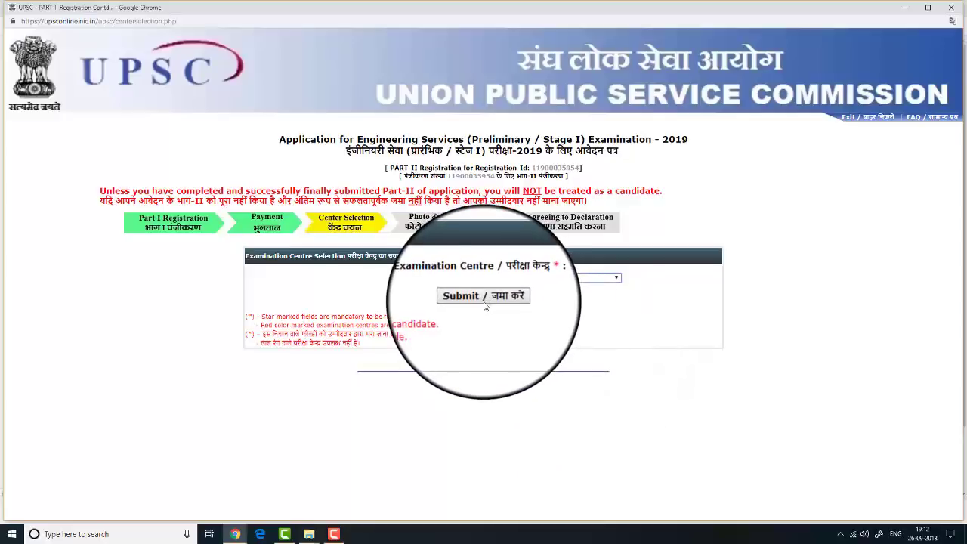
{"action": "left_click", "coordinate": [484, 299]}
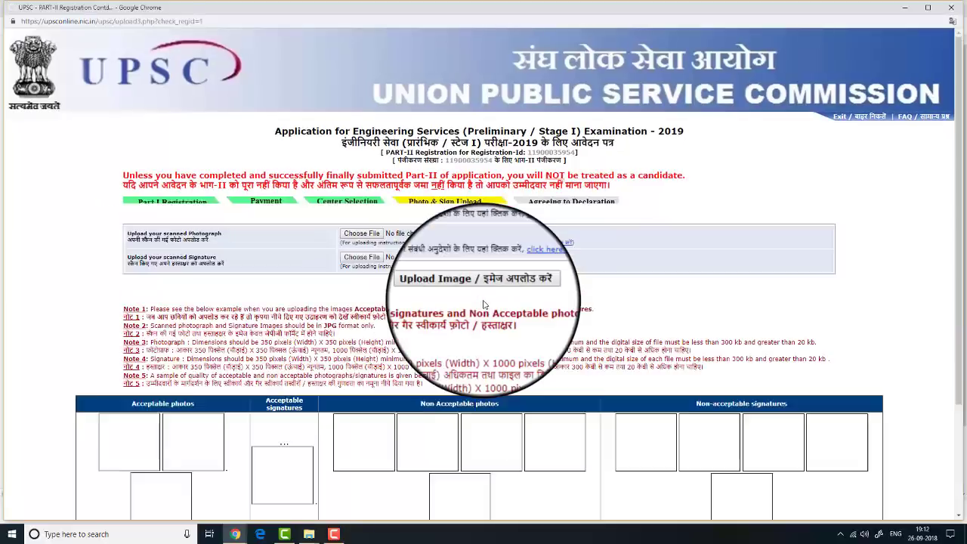
Select photo.JPG from Desktop > ESE Documents as the Photograph file
{"action": "scroll", "coordinate": [571, 293], "scroll_direction": "down", "scroll_amount": 1}
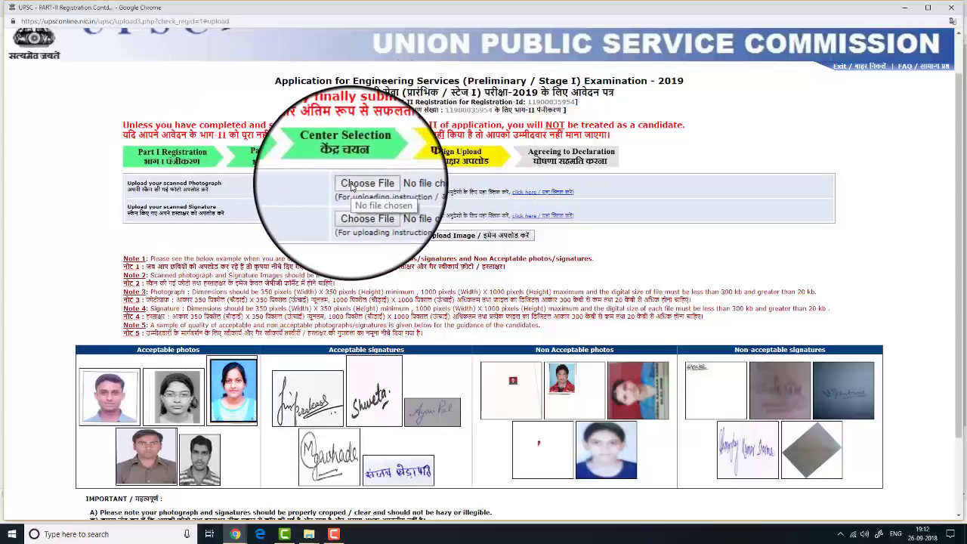
{"action": "left_click", "coordinate": [362, 208]}
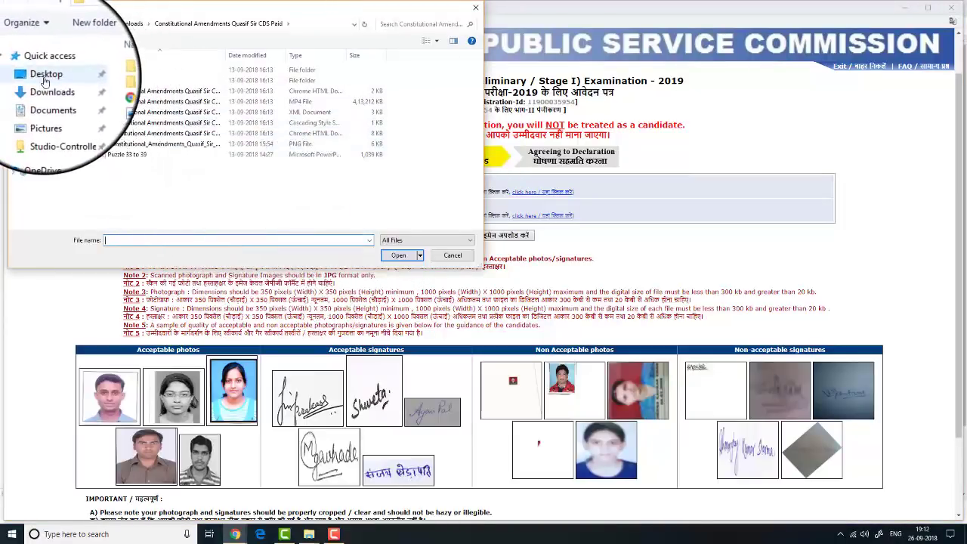
{"action": "left_click", "coordinate": [44, 75]}
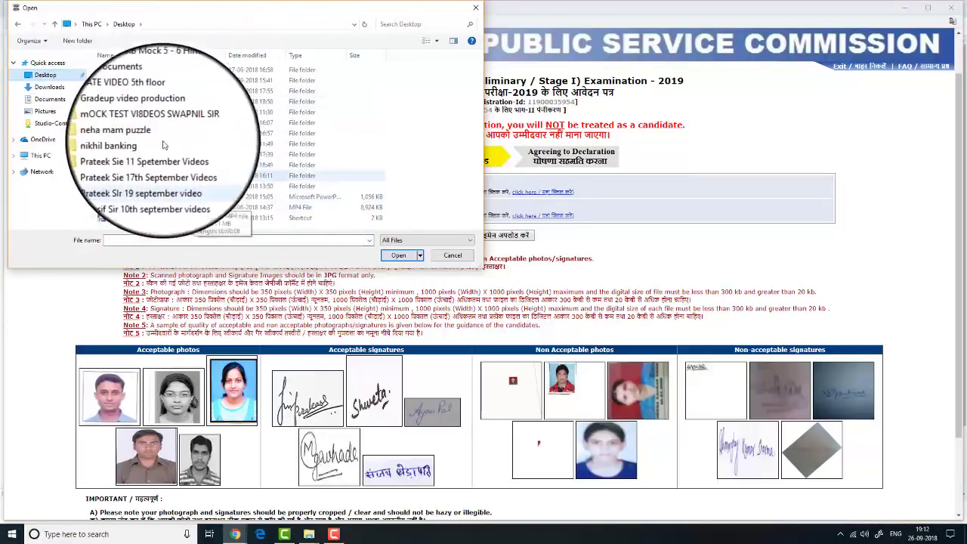
{"action": "double_click", "coordinate": [141, 92]}
{"action": "left_click", "coordinate": [177, 79]}
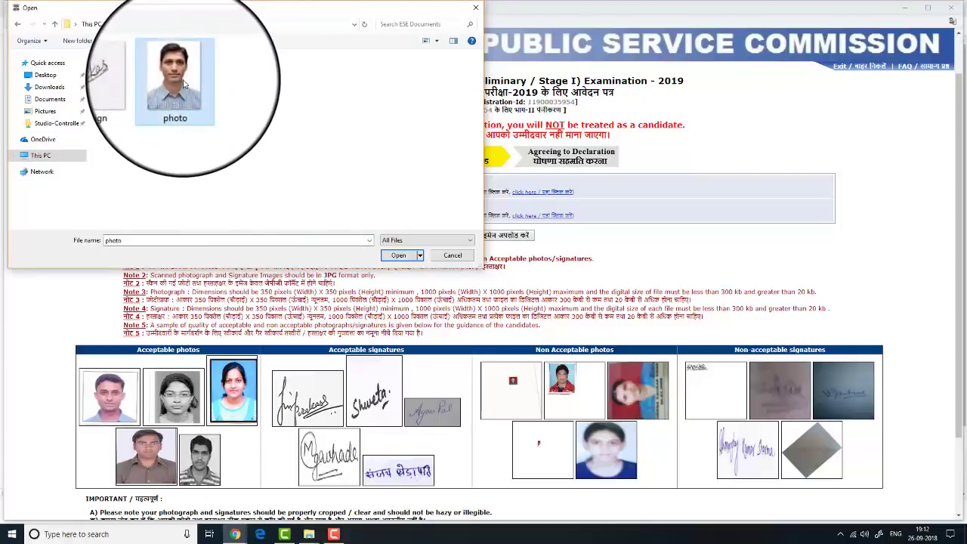
{"action": "left_click", "coordinate": [412, 261]}
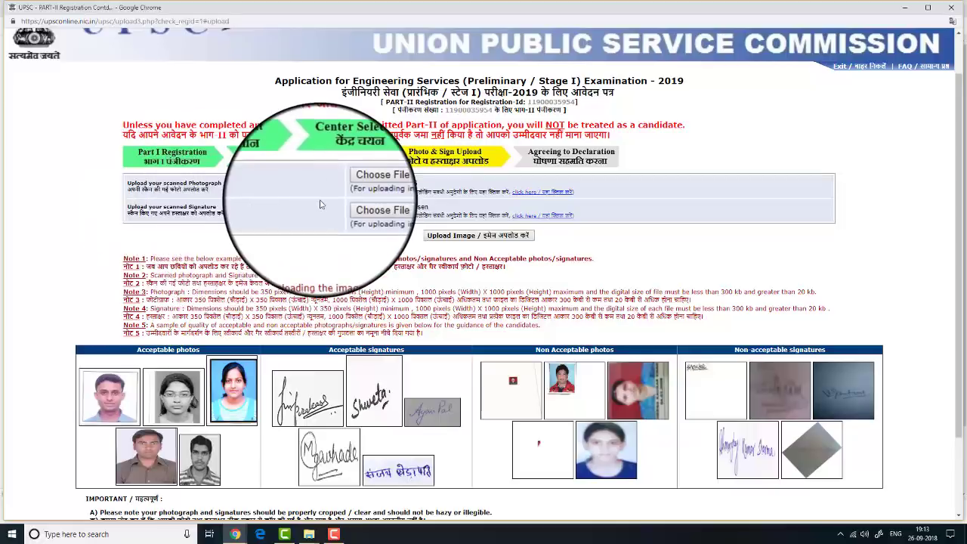
Choose ESESign as the signature image file
{"action": "left_click", "coordinate": [361, 207]}
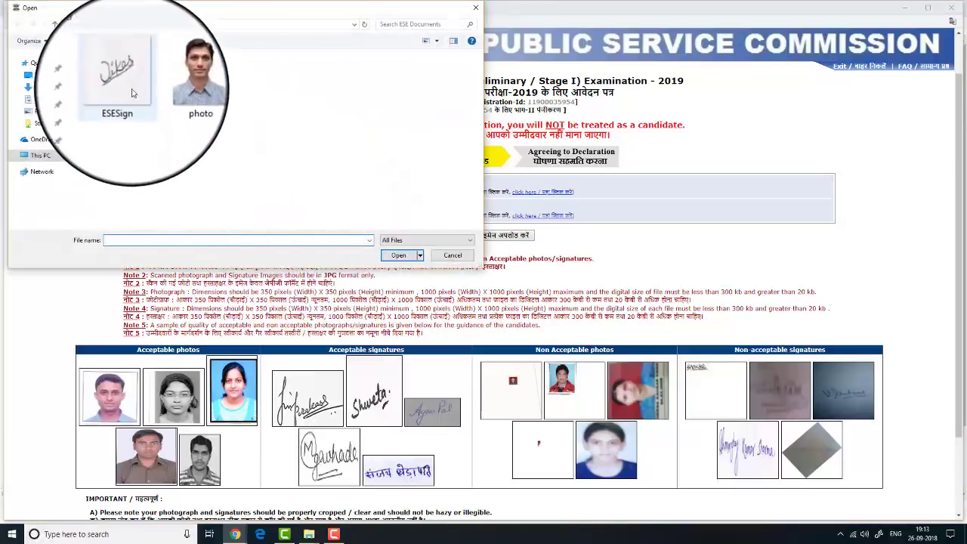
{"action": "left_click", "coordinate": [122, 75]}
{"action": "left_click", "coordinate": [398, 255]}
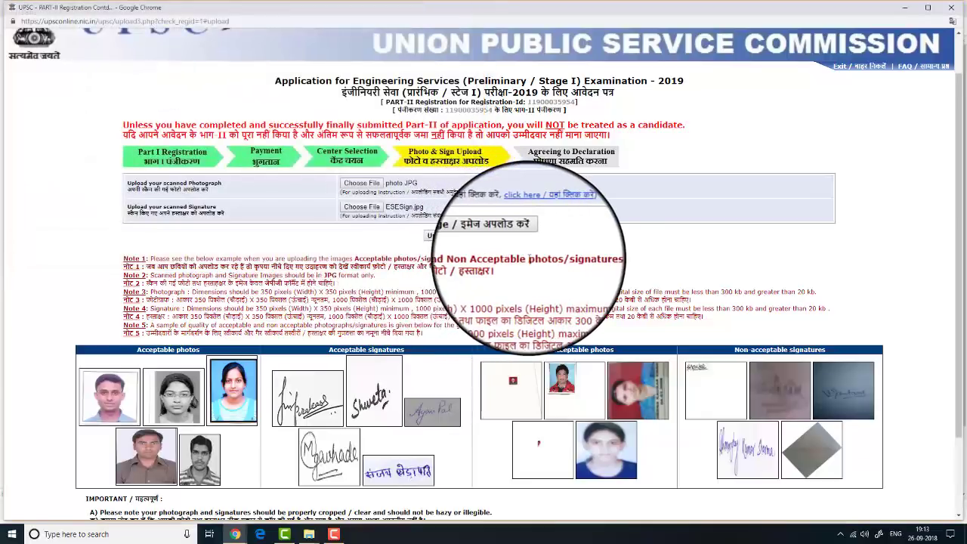
Upload the photo and signature, then continue to the declaration page
{"action": "left_click", "coordinate": [451, 236]}
{"action": "scroll", "coordinate": [684, 350], "scroll_direction": "down", "scroll_amount": 1}
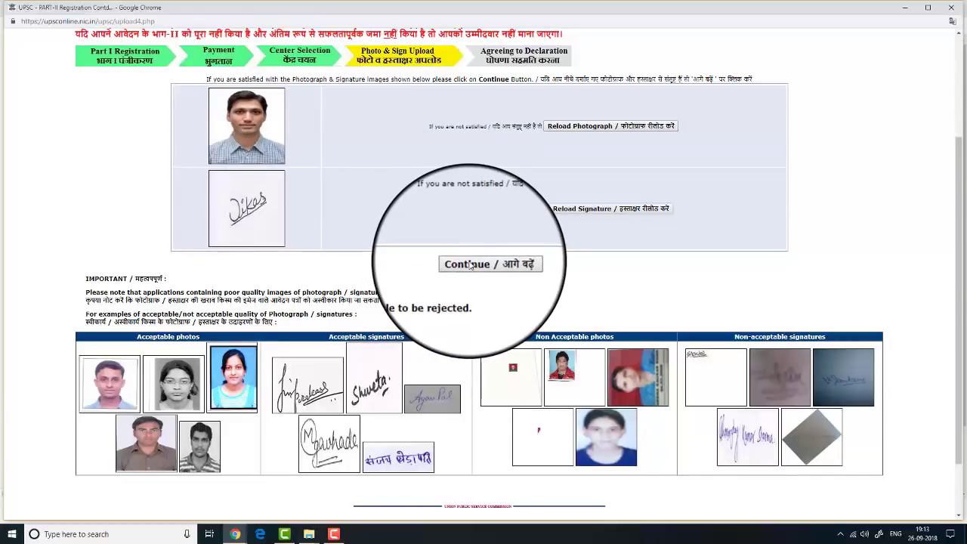
{"action": "left_click", "coordinate": [470, 265]}
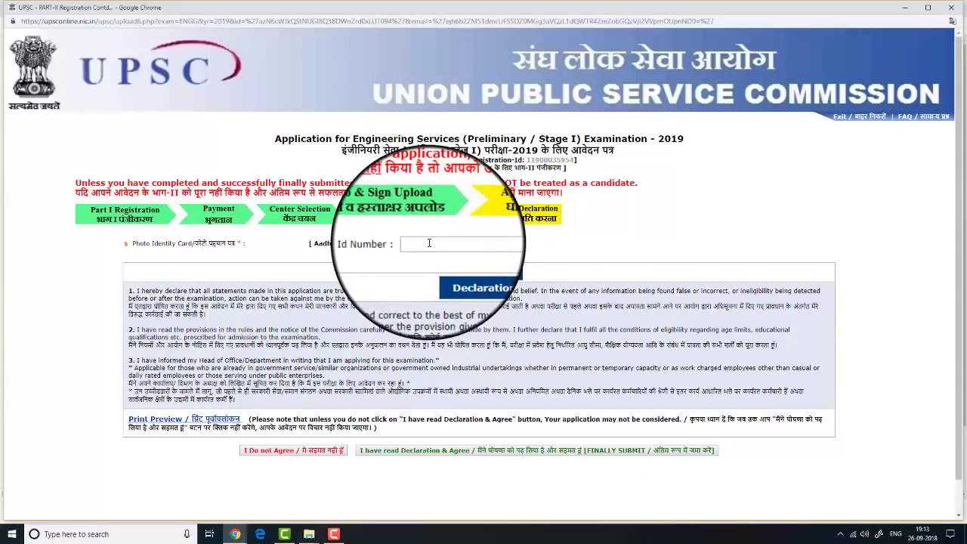
Enter the Aadhaar ID number and agree to the declaration to finally submit
{"action": "left_click", "coordinate": [429, 242]}
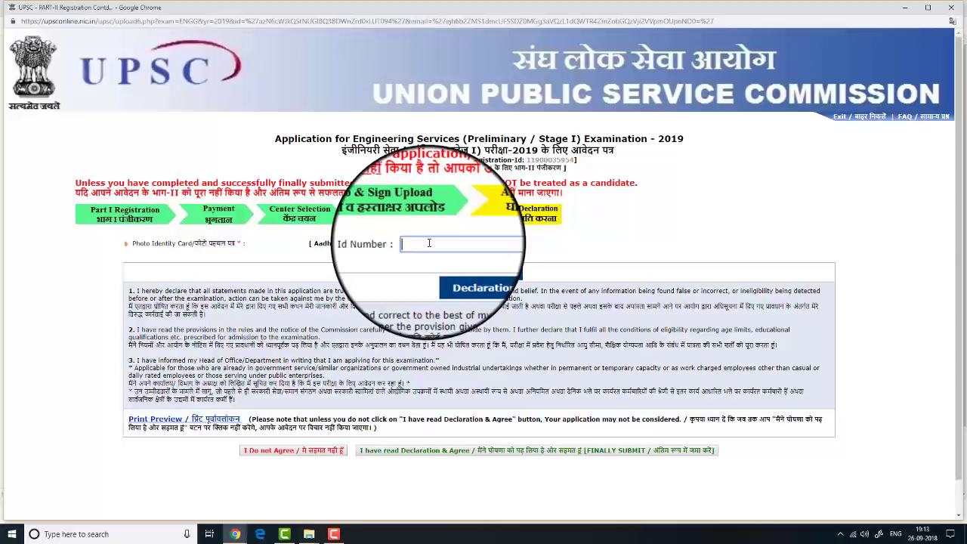
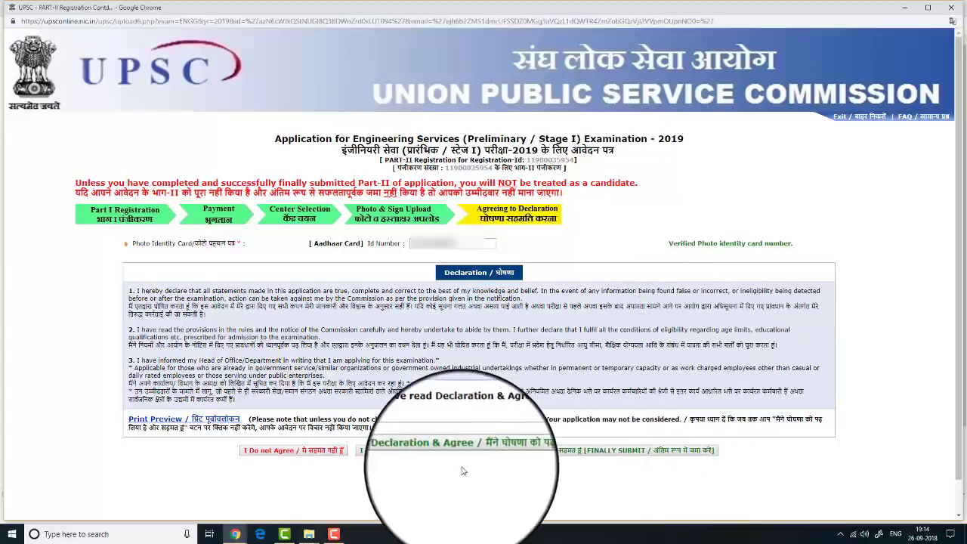
{"action": "left_click", "coordinate": [383, 453]}
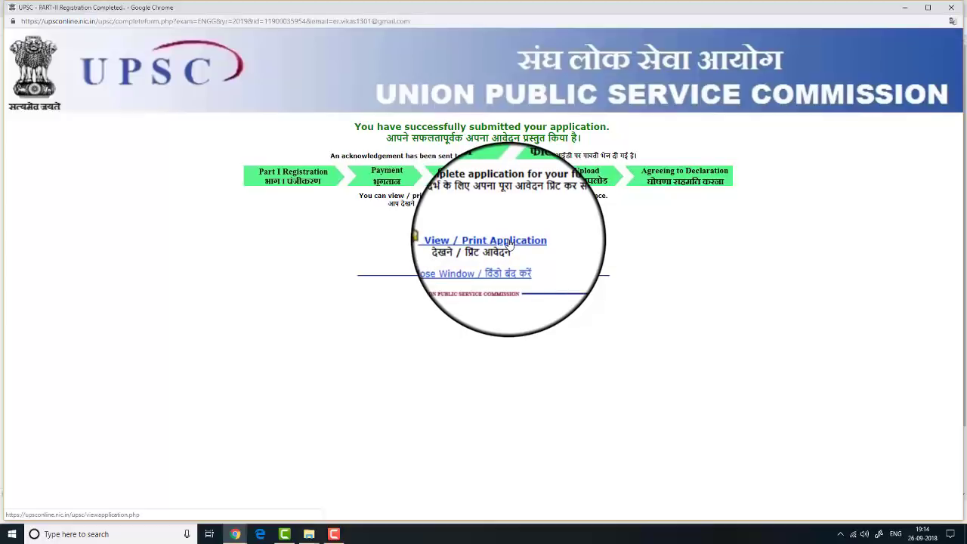
Open View / Print Application and review Part I, fee, photo, signature and Delhi centre
{"action": "left_click", "coordinate": [510, 242]}
{"action": "scroll", "coordinate": [597, 351], "scroll_direction": "down", "scroll_amount": 3}
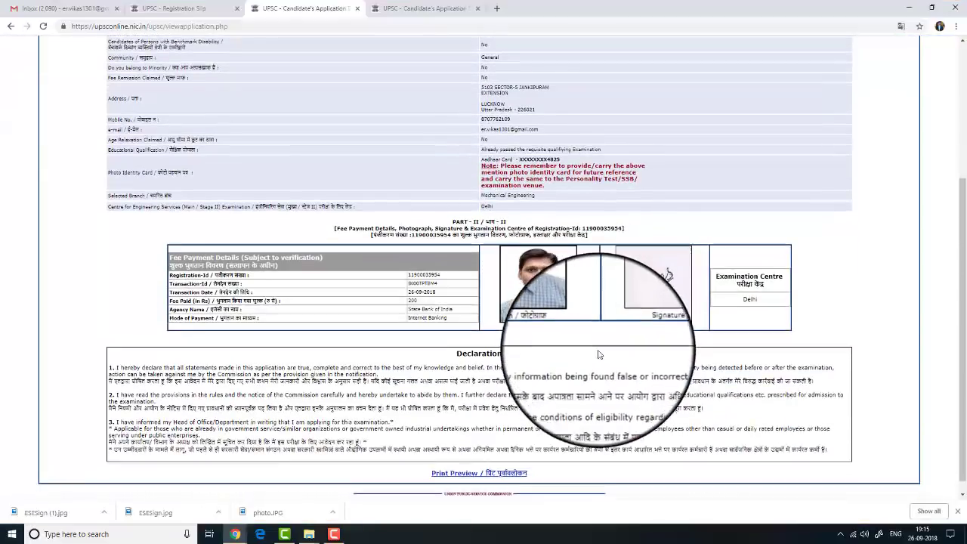
{"action": "scroll", "coordinate": [599, 350], "scroll_direction": "up", "scroll_amount": 3}
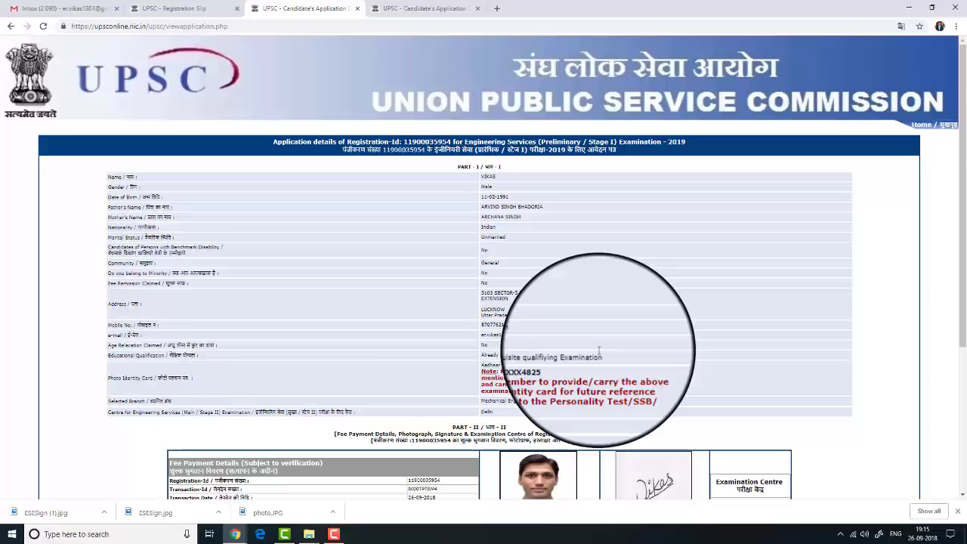
{"action": "scroll", "coordinate": [599, 351], "scroll_direction": "down", "scroll_amount": 3}
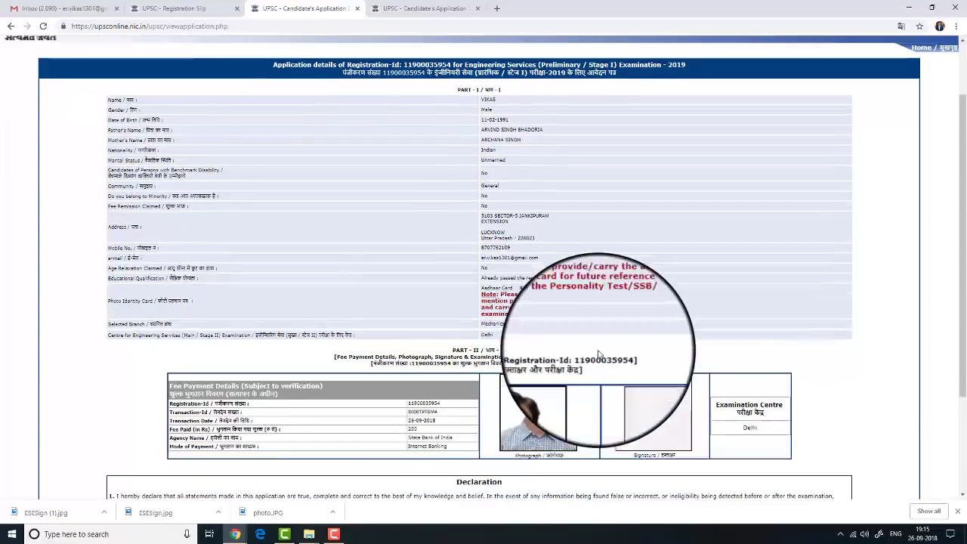
{"action": "scroll", "coordinate": [599, 354], "scroll_direction": "up", "scroll_amount": 1}
{"action": "scroll", "coordinate": [599, 351], "scroll_direction": "up", "scroll_amount": 2}
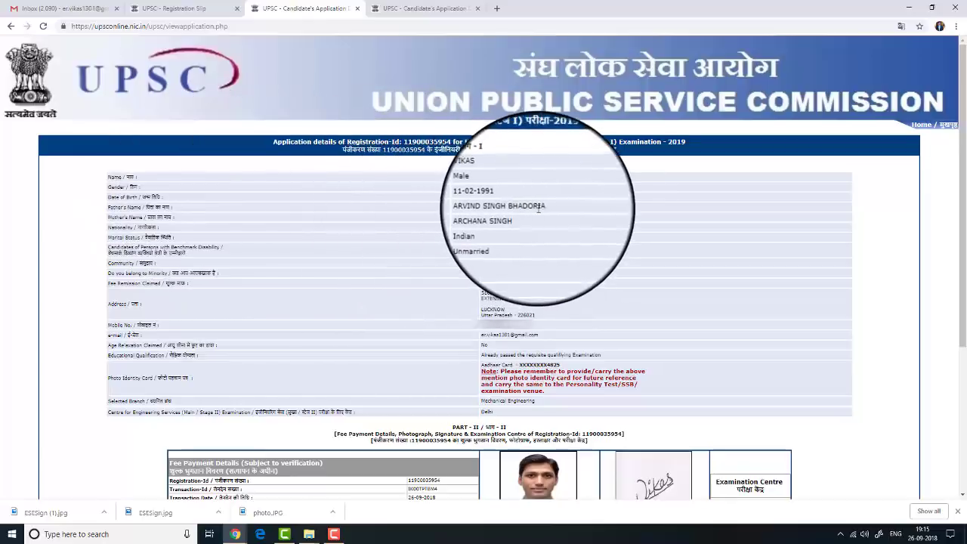
{"action": "scroll", "coordinate": [495, 226], "scroll_direction": "down", "scroll_amount": 1}
{"action": "scroll", "coordinate": [484, 178], "scroll_direction": "down", "scroll_amount": 1}
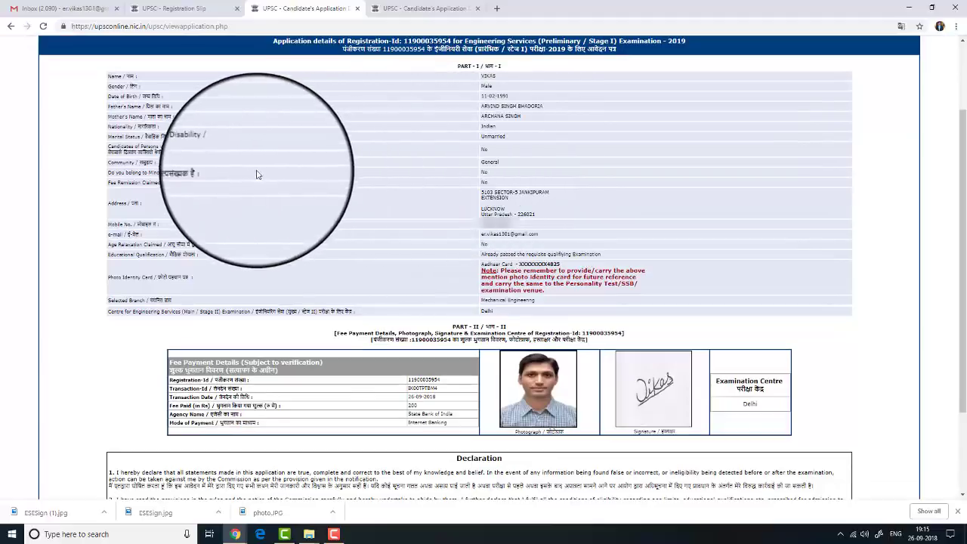
{"action": "scroll", "coordinate": [534, 211], "scroll_direction": "down", "scroll_amount": 2}
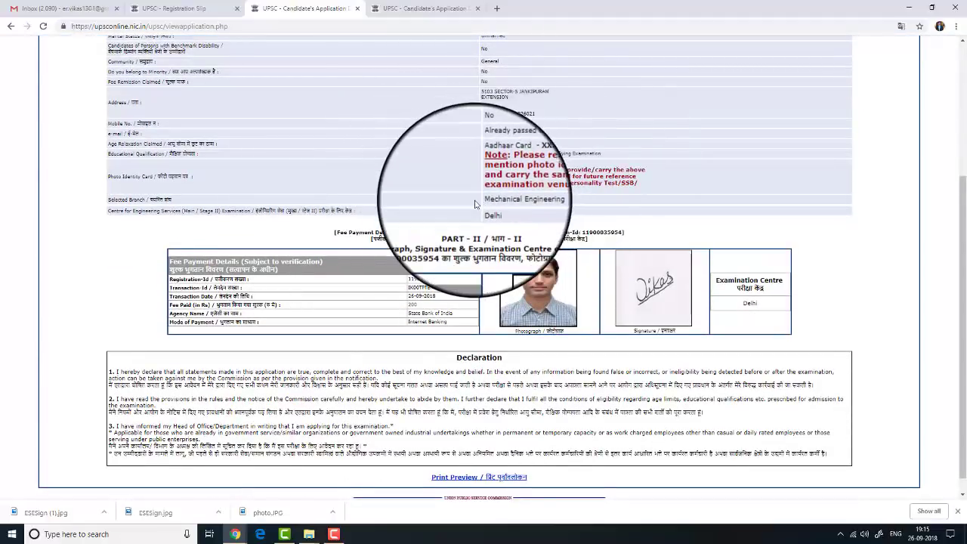
{"action": "scroll", "coordinate": [476, 208], "scroll_direction": "down", "scroll_amount": 1}
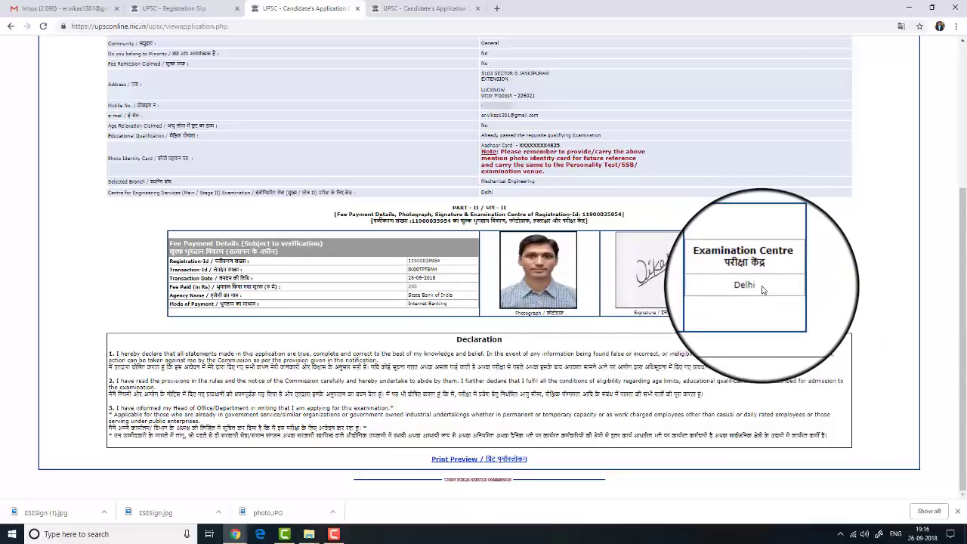
Open the application's Print Preview and print it via Chrome's print dialog
{"action": "left_click", "coordinate": [463, 464]}
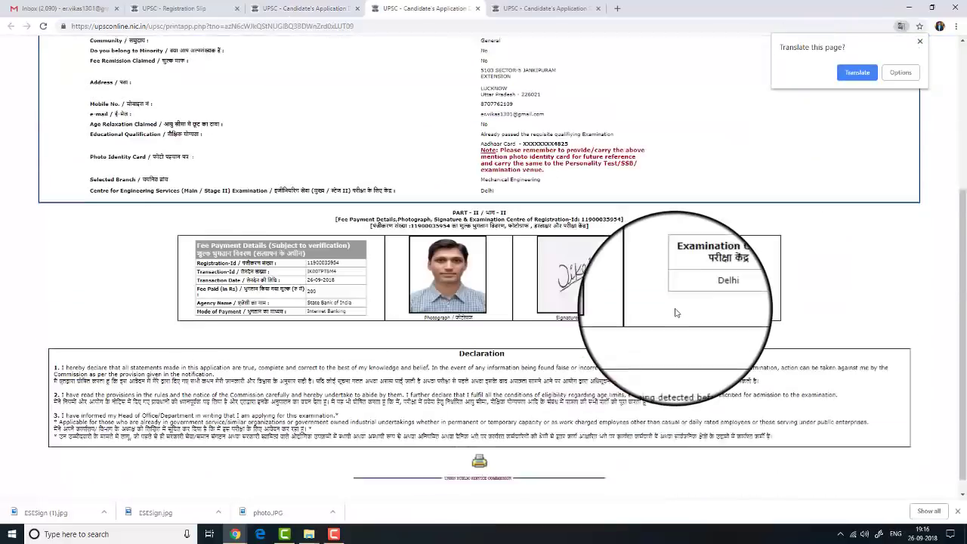
{"action": "scroll", "coordinate": [676, 312], "scroll_direction": "down", "scroll_amount": 1}
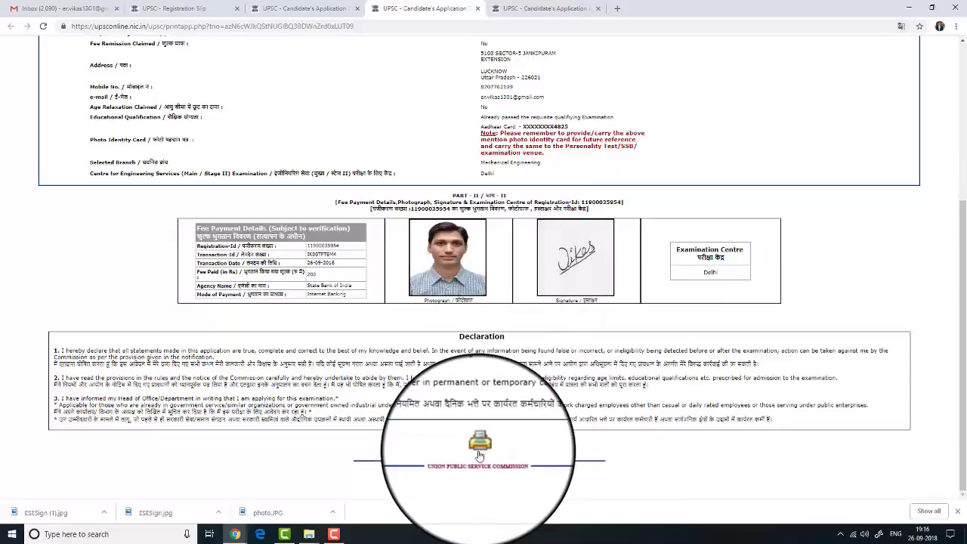
{"action": "left_click", "coordinate": [479, 452]}
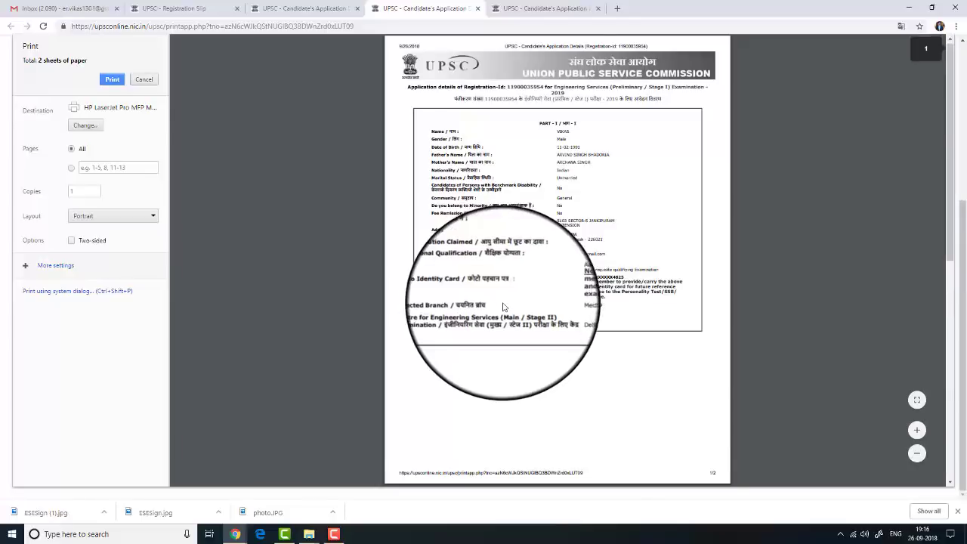
{"action": "scroll", "coordinate": [504, 306], "scroll_direction": "down", "scroll_amount": 5}
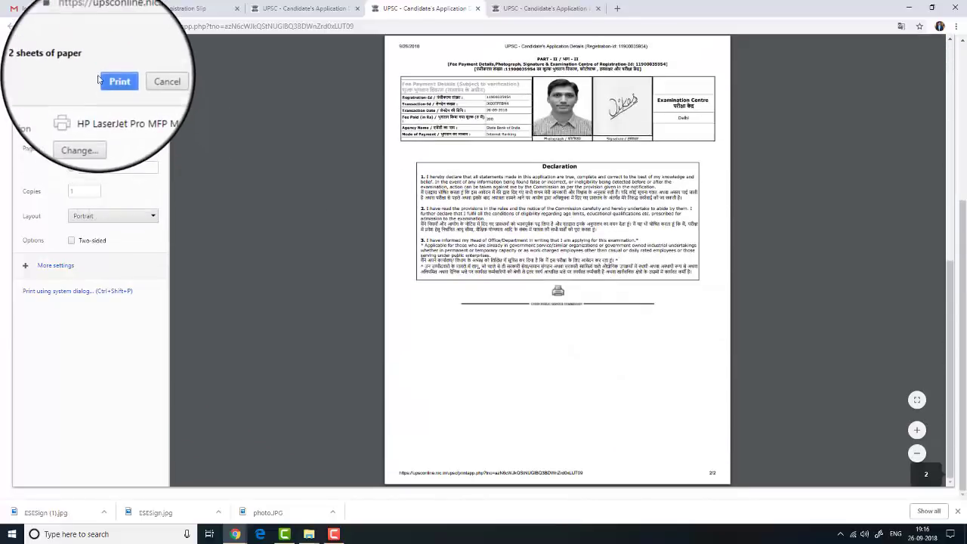
{"action": "left_click", "coordinate": [114, 83]}
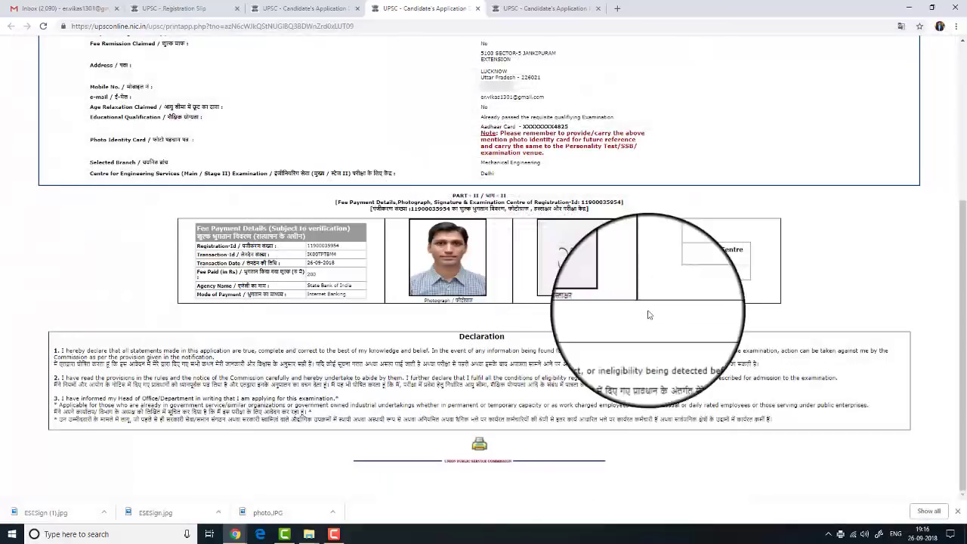